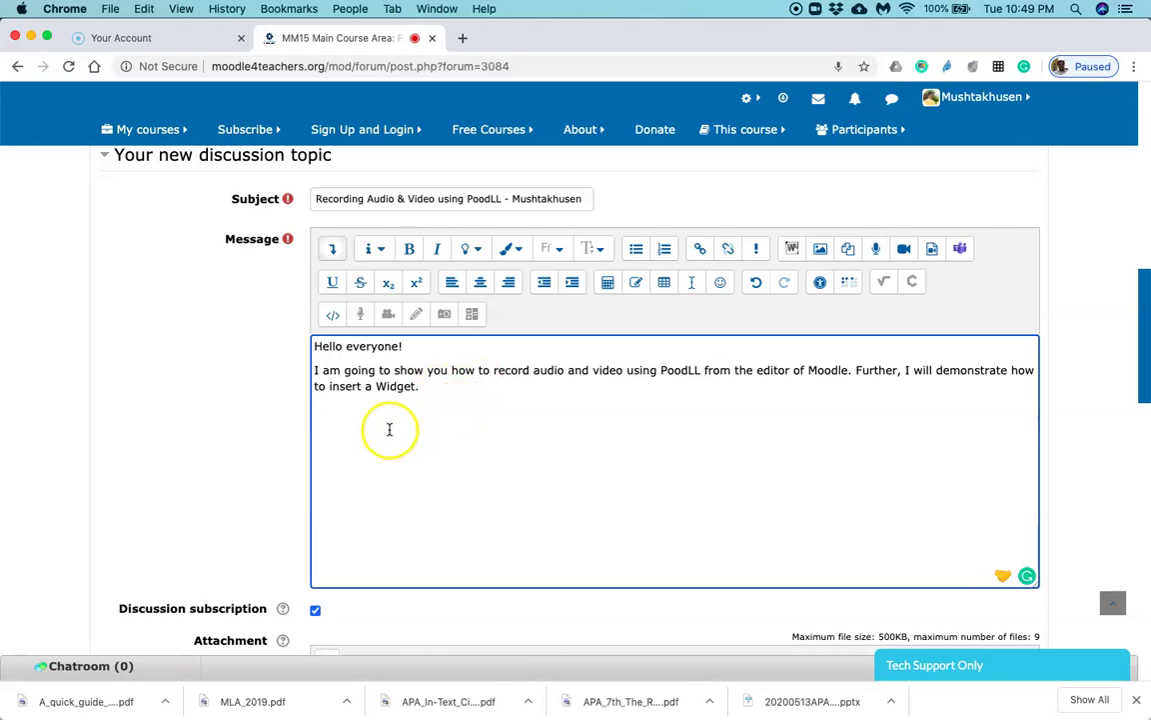
- Try to record an audio clip of about 10 seconds with PoodLL and insert it into the message
left_click(362, 316)
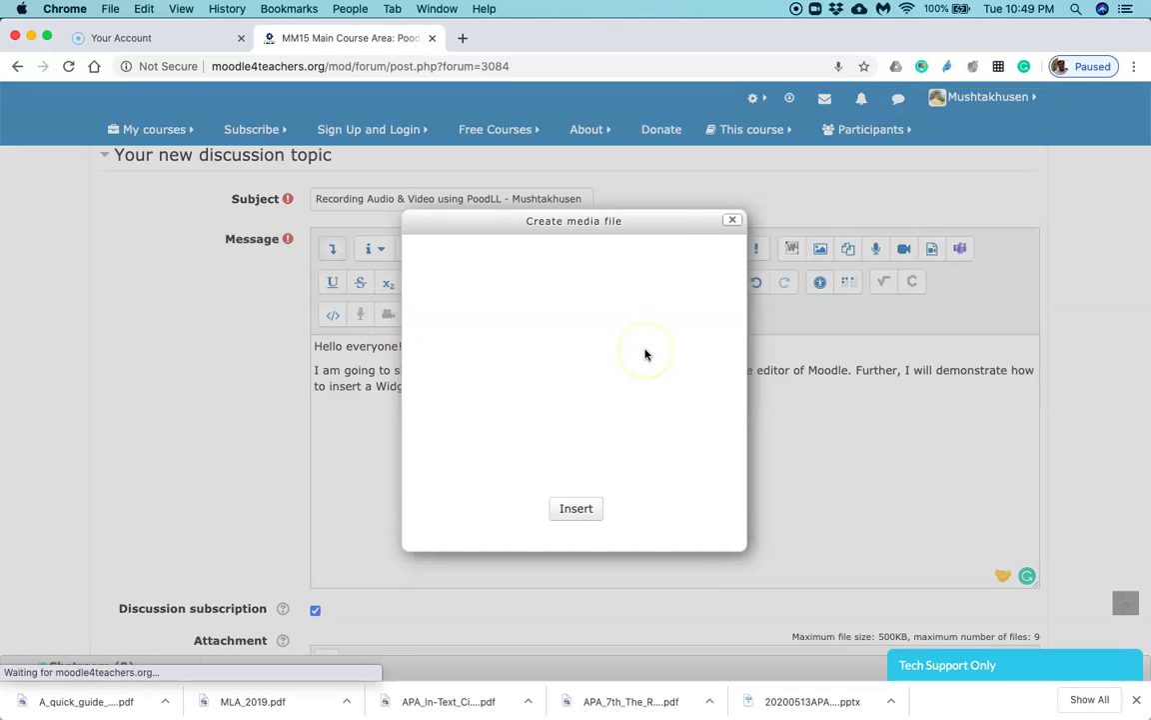
left_click(488, 382)
left_click(489, 394)
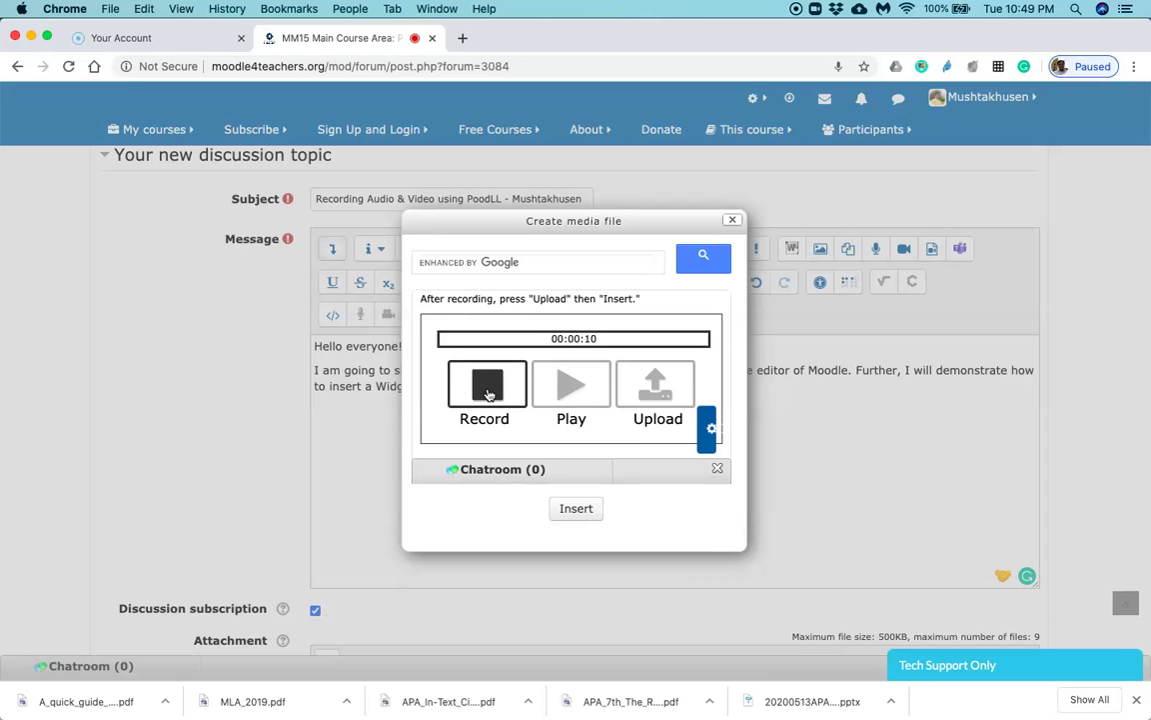
left_click(489, 392)
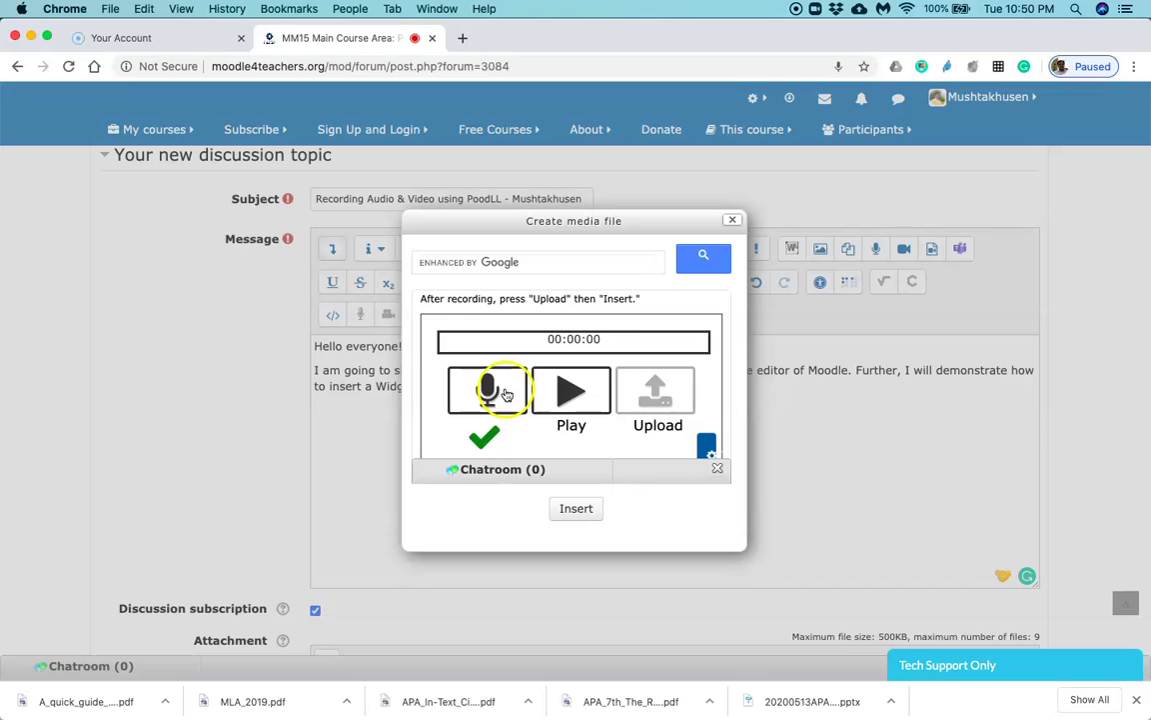
left_click(569, 398)
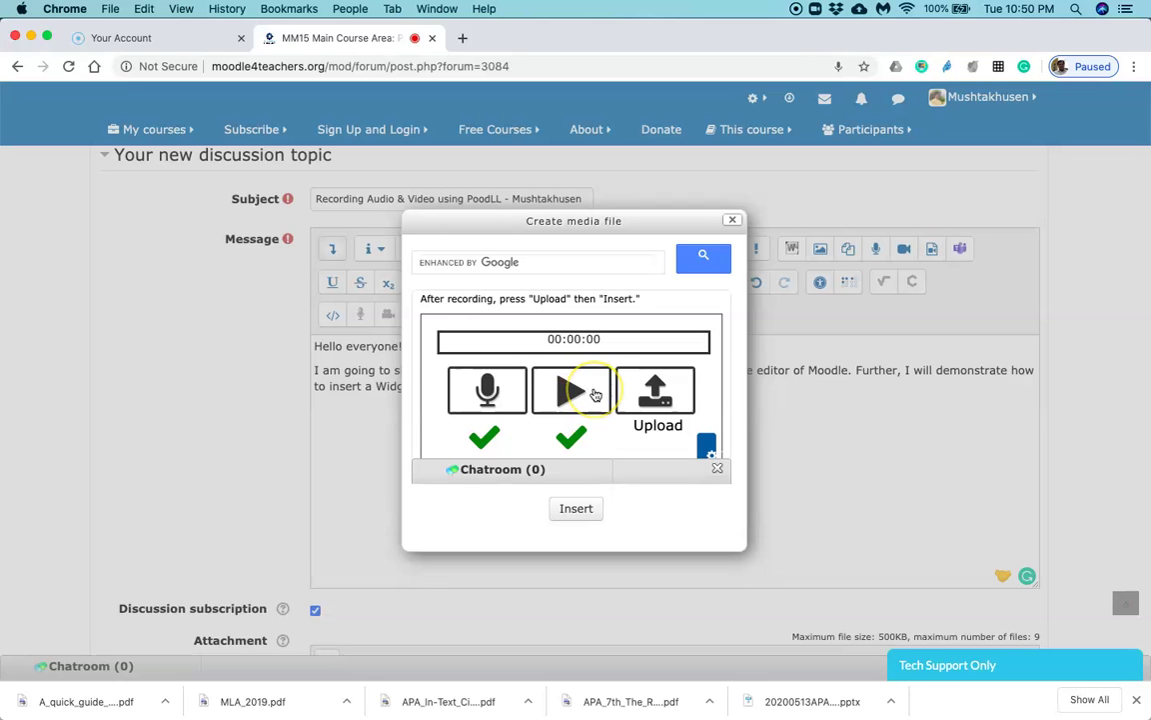
left_click(658, 400)
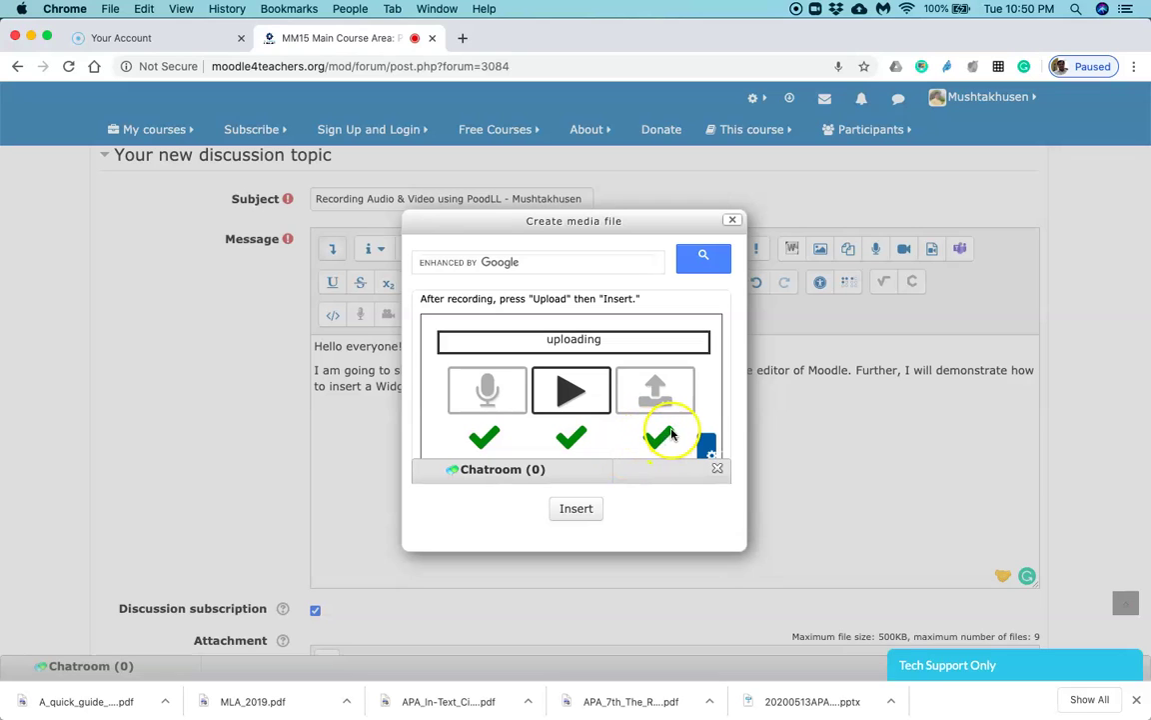
left_click(576, 510)
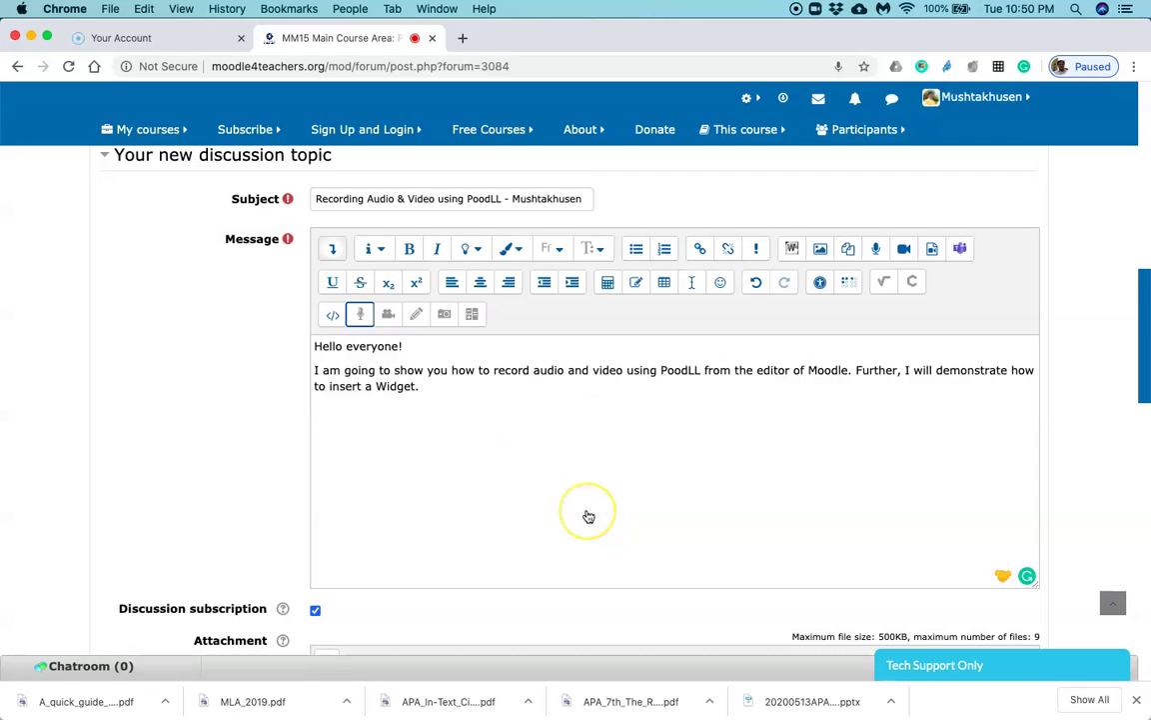
- Record a PoodLL video clip of about 8 seconds for the empty line below the message text
left_click(435, 430)
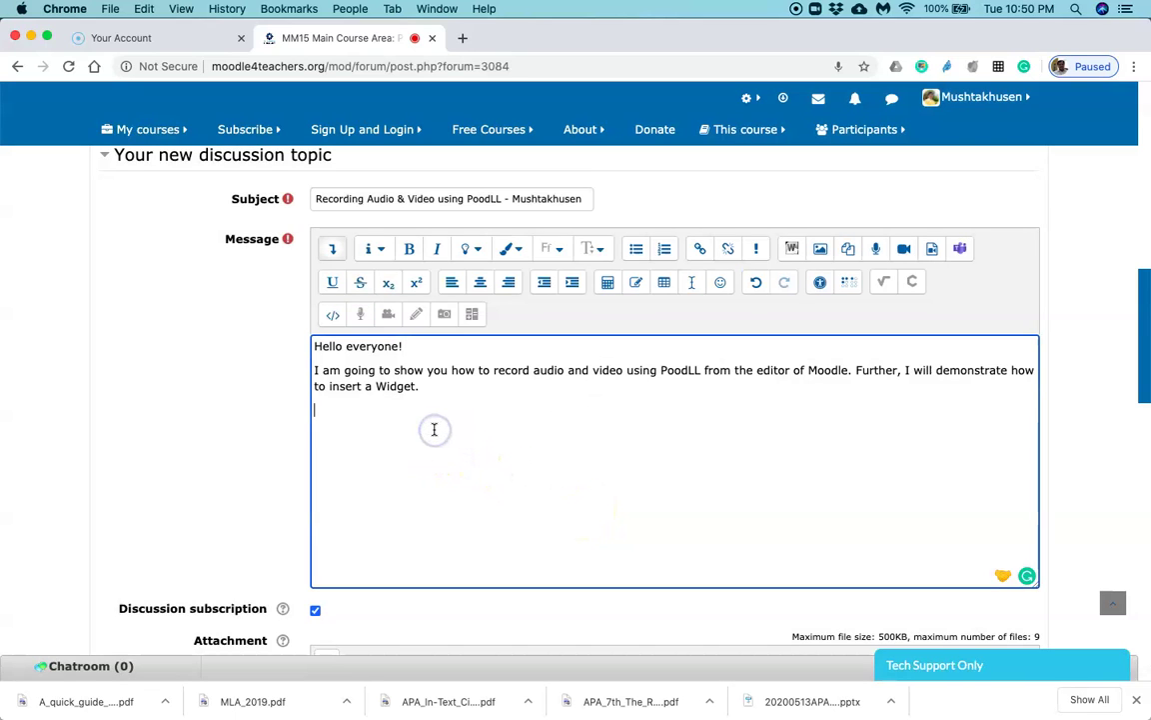
left_click(433, 397)
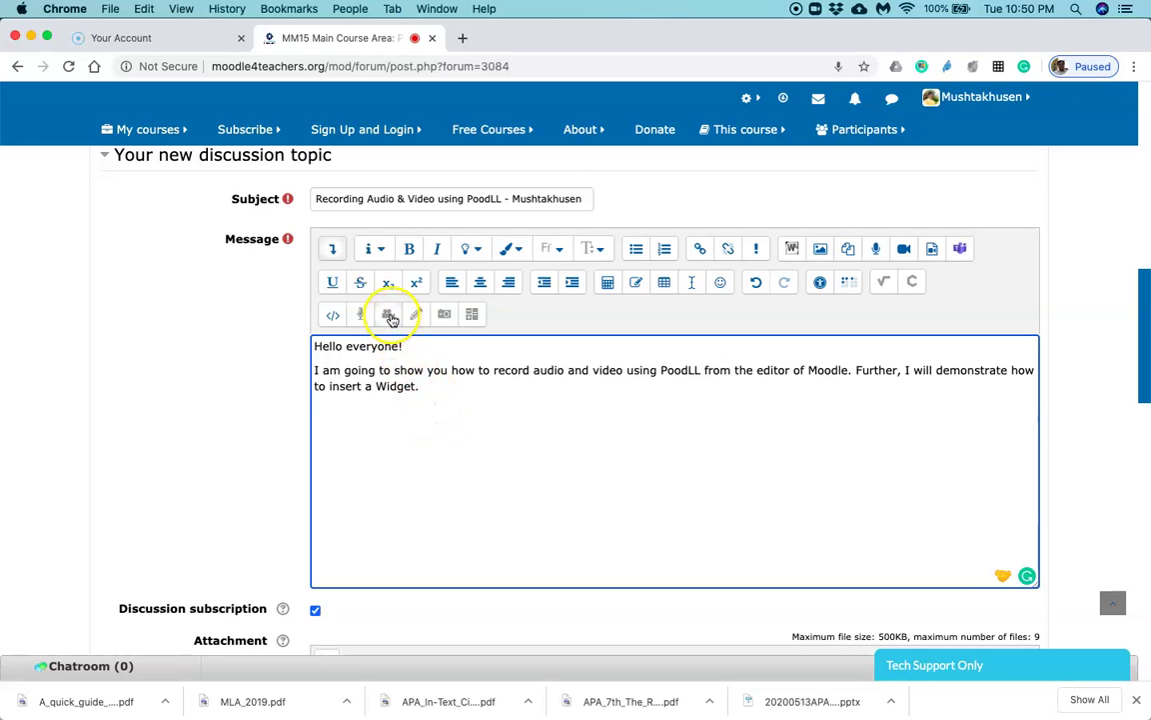
left_click(357, 406)
left_click(390, 316)
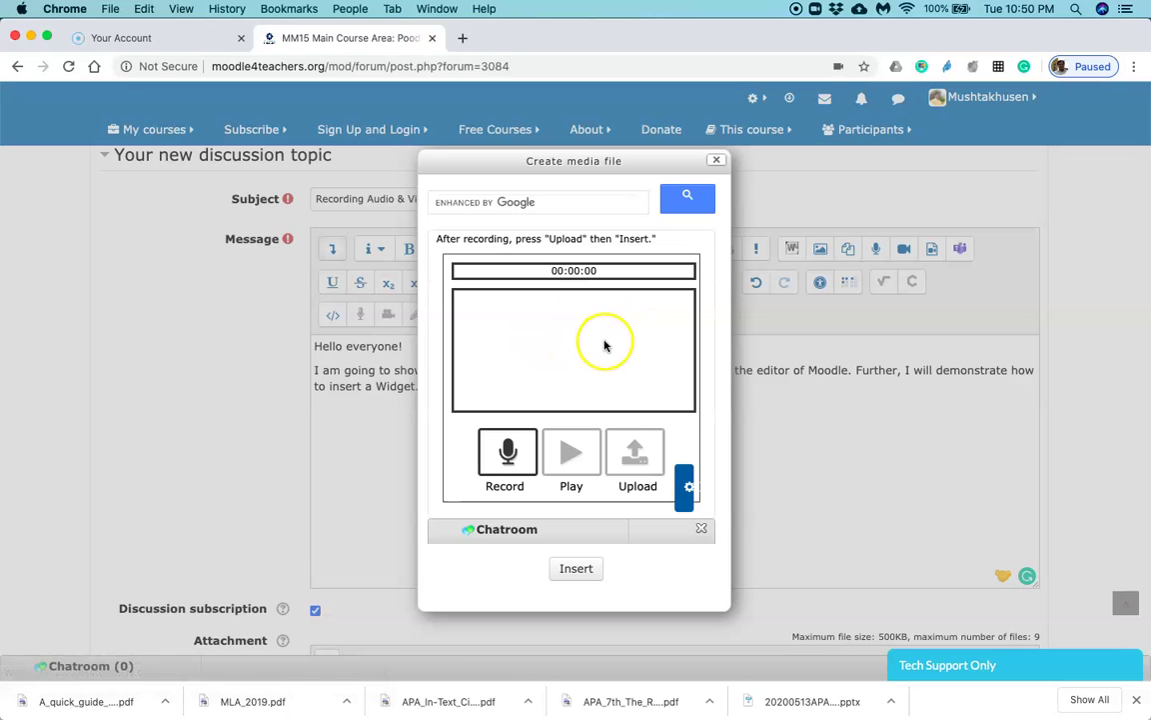
left_click(508, 456)
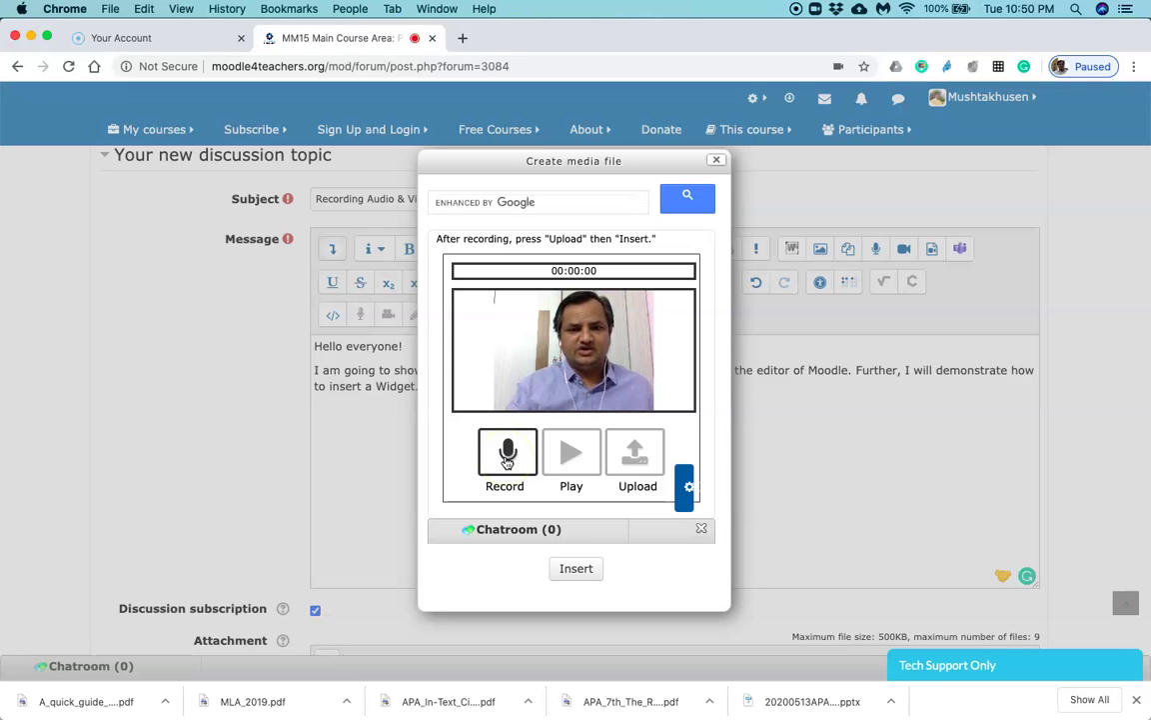
left_click(508, 458)
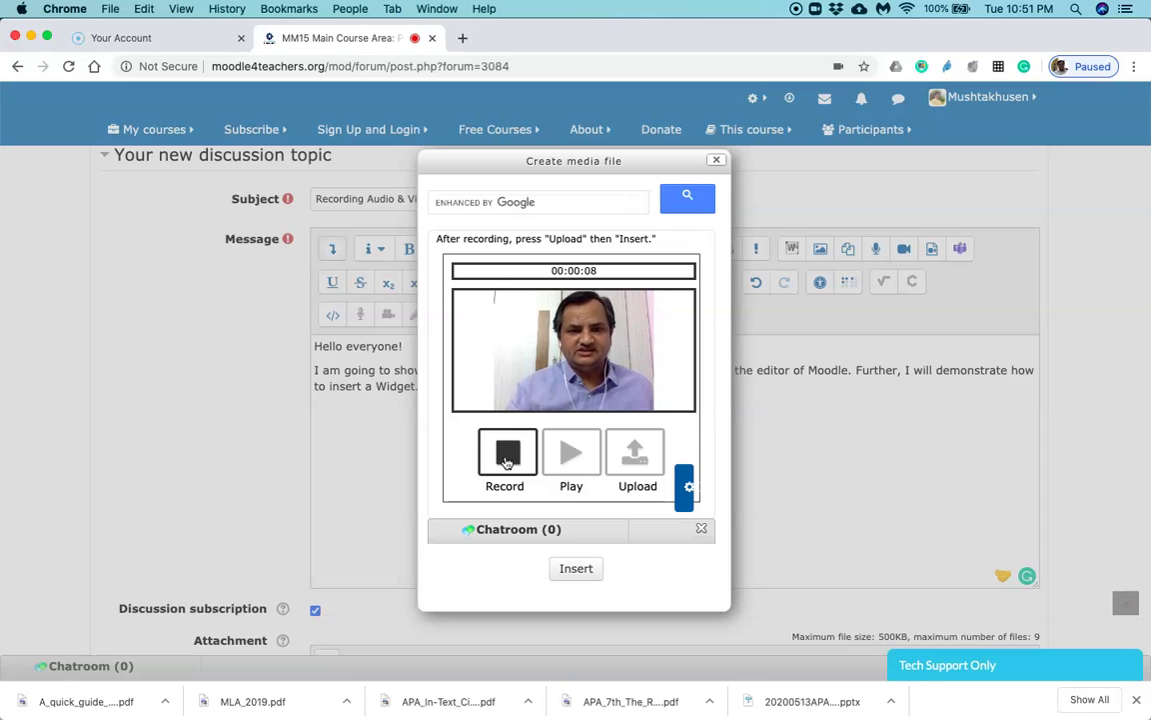
left_click(507, 461)
- Play back the recorded video, then upload it and insert it into the message
left_click(572, 460)
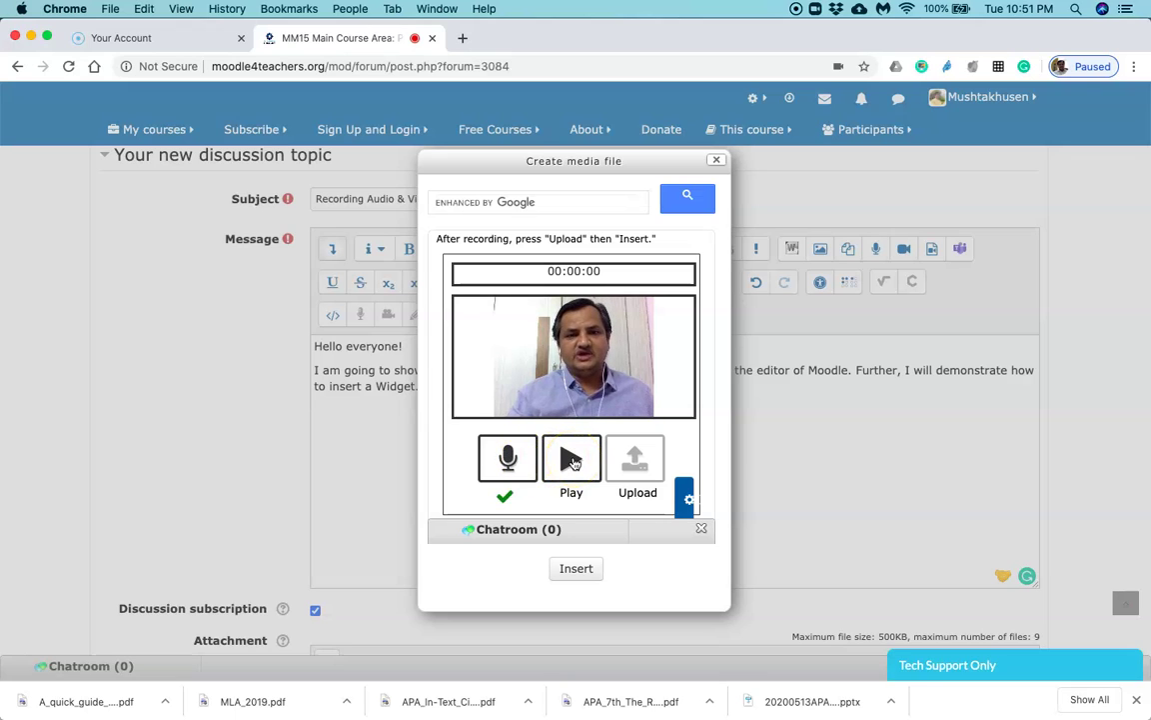
left_click(573, 461)
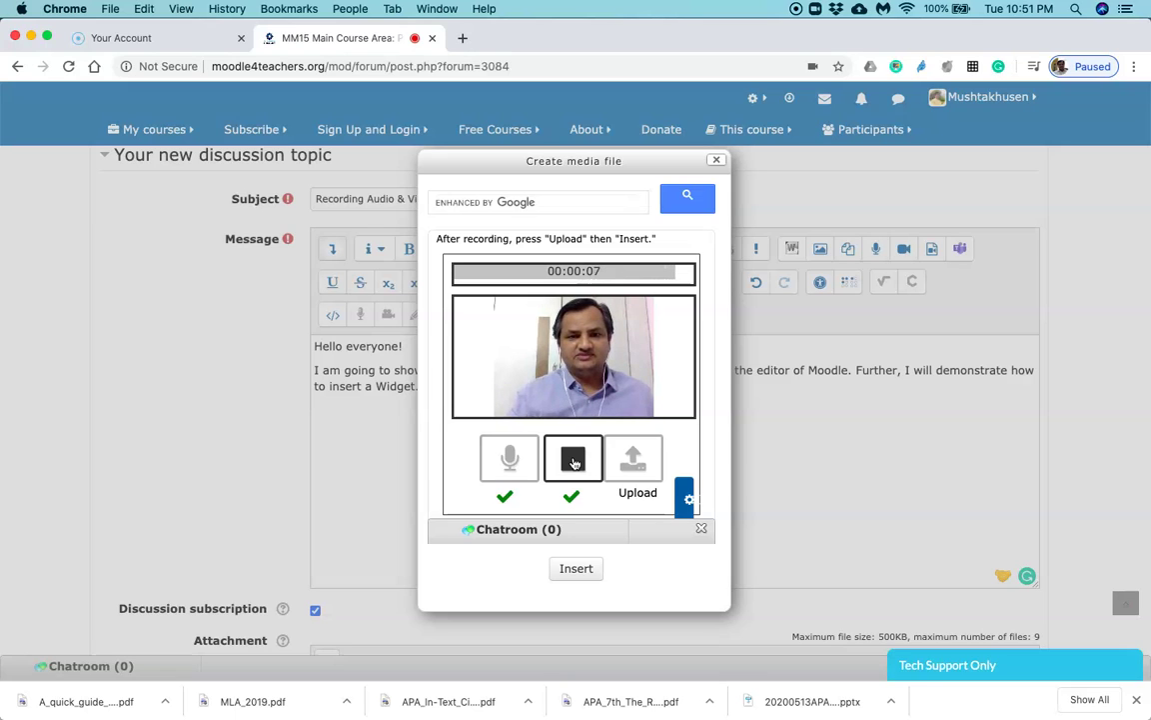
left_click(574, 461)
left_click(636, 461)
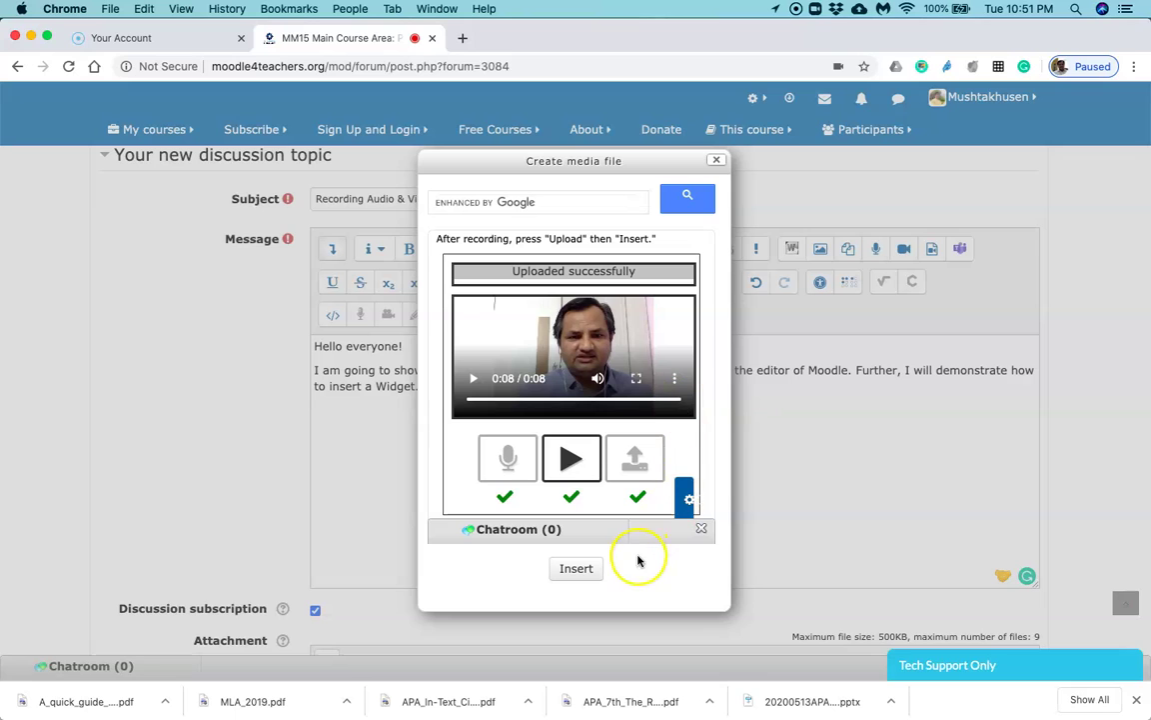
left_click(577, 570)
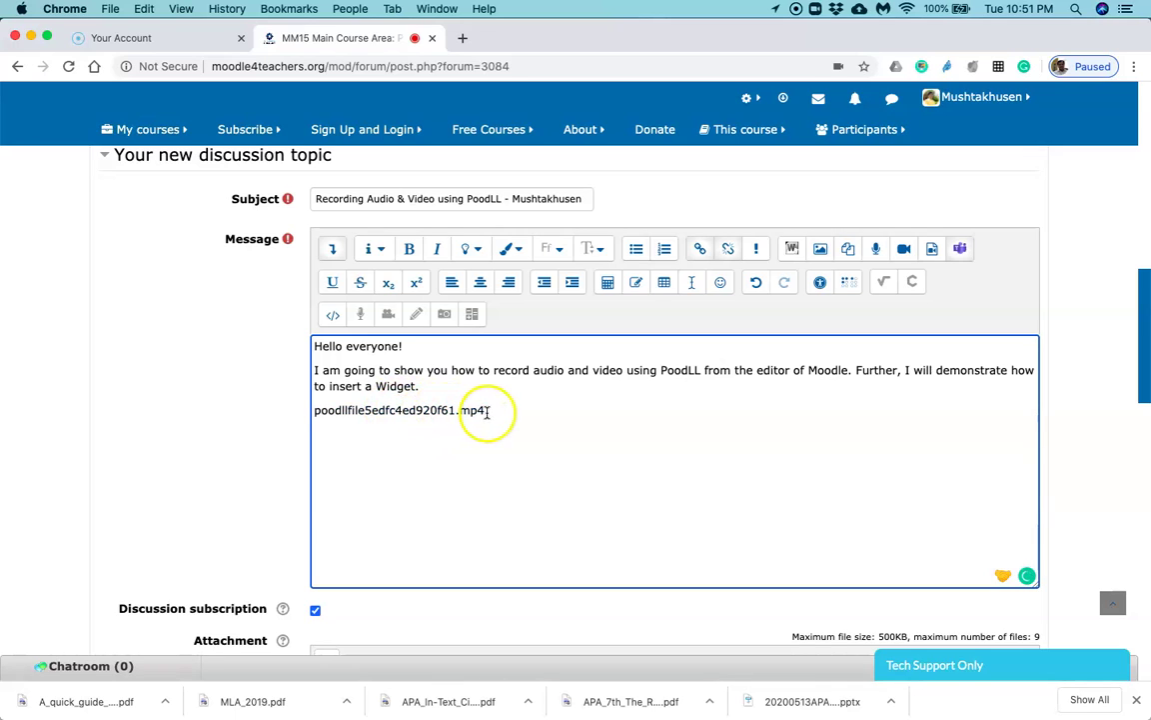
- Add a blank line above the video file and record a PoodLL audio clip of about 6 seconds for it
left_click(437, 391)
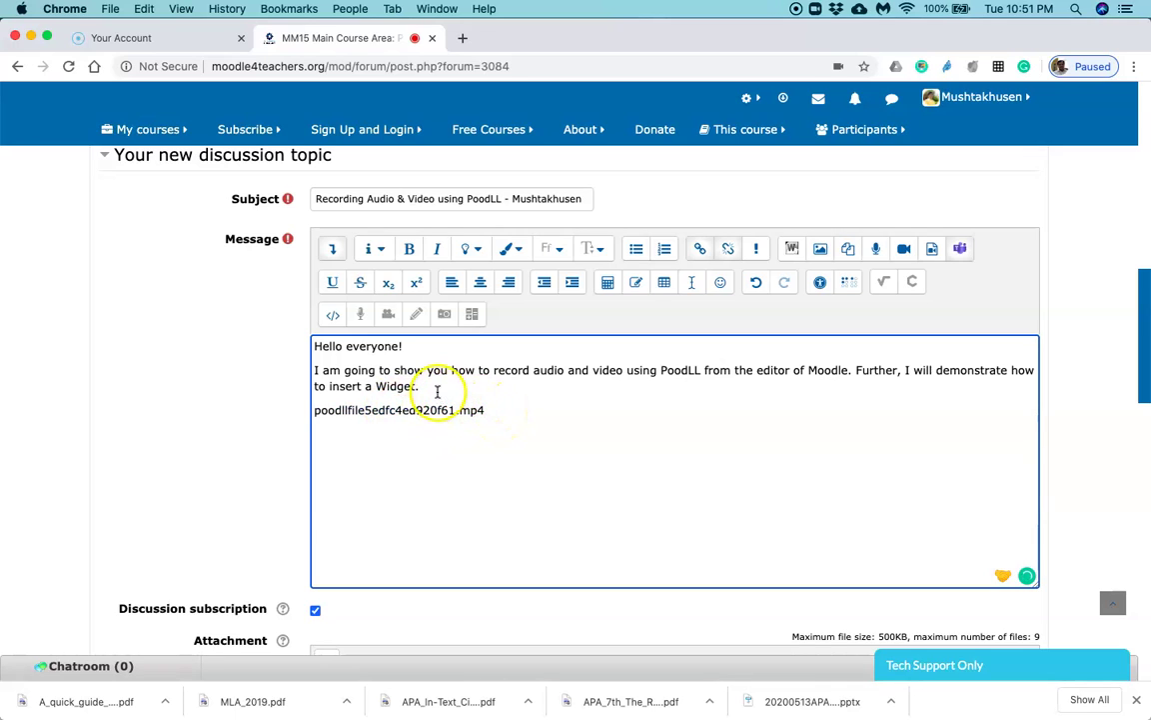
key("Return")
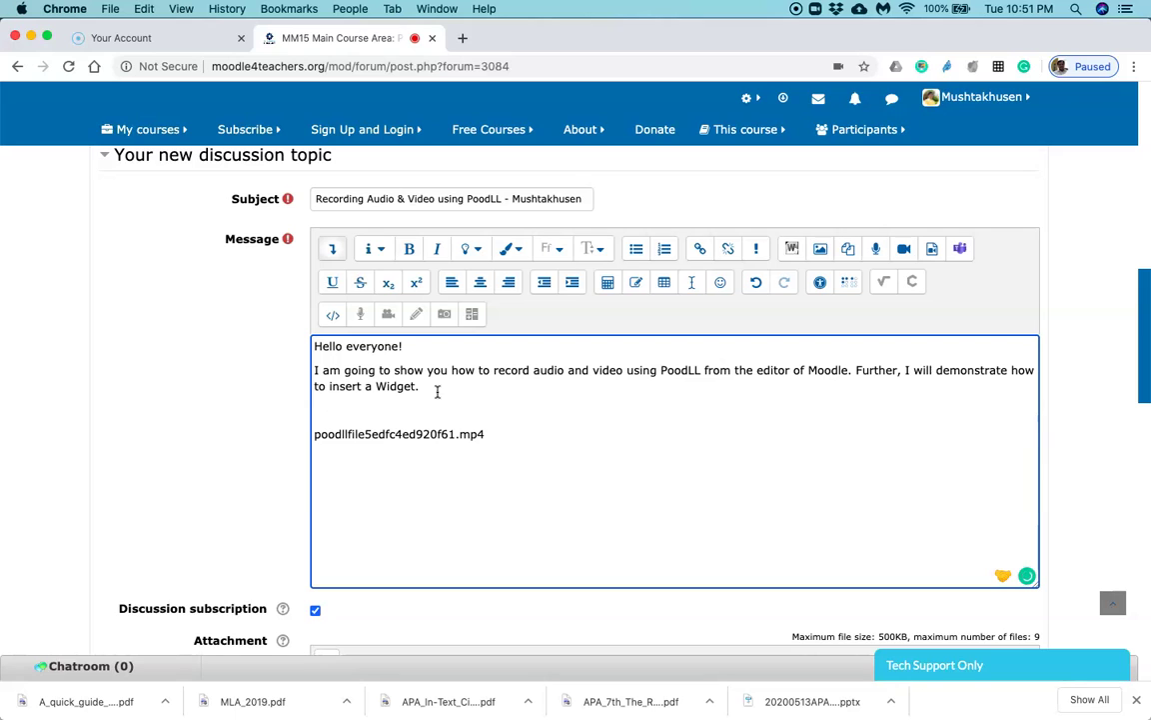
left_click(362, 315)
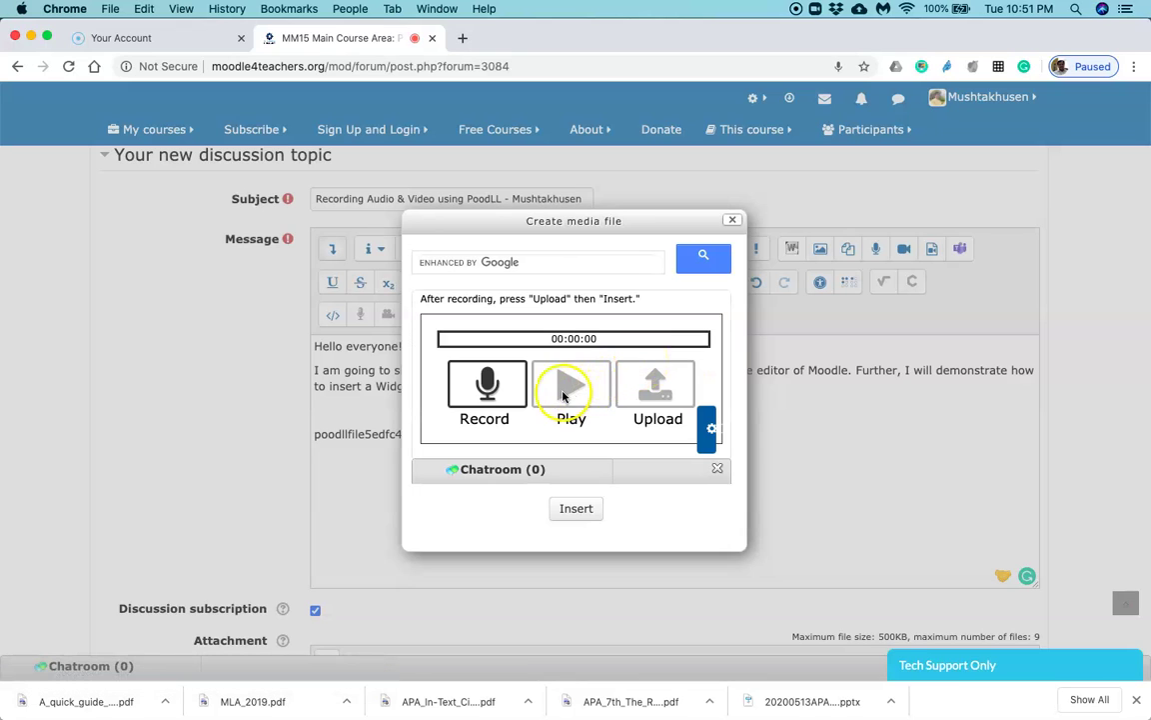
left_click(490, 397)
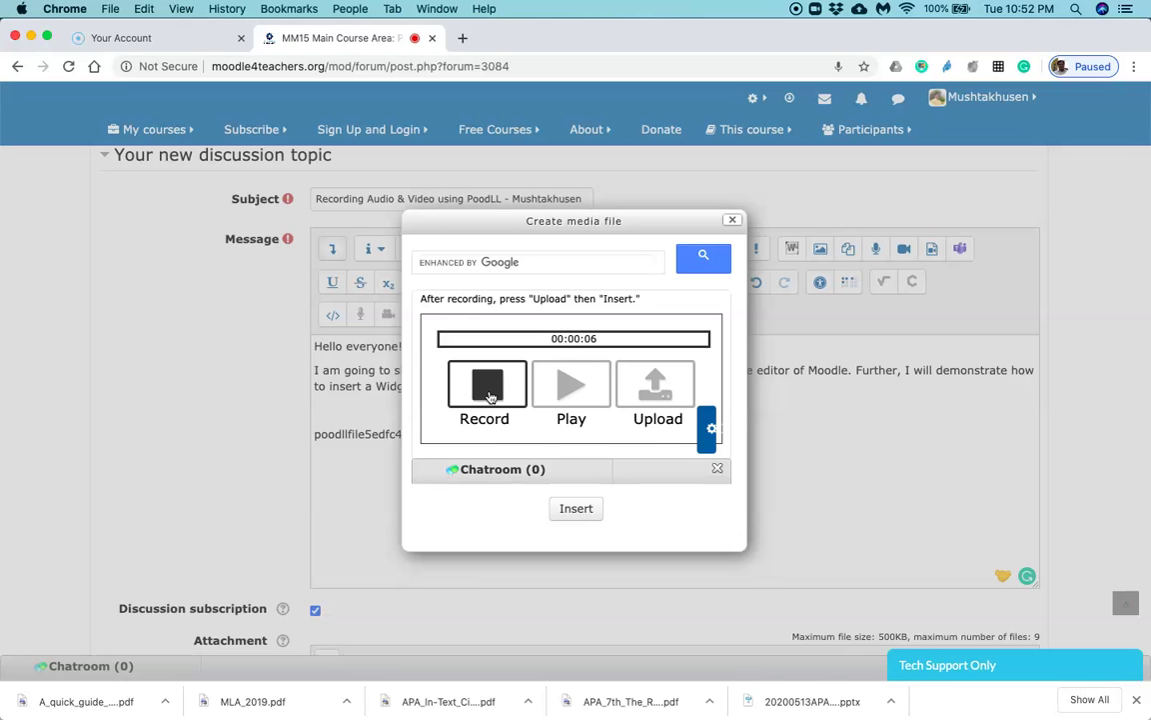
left_click(489, 397)
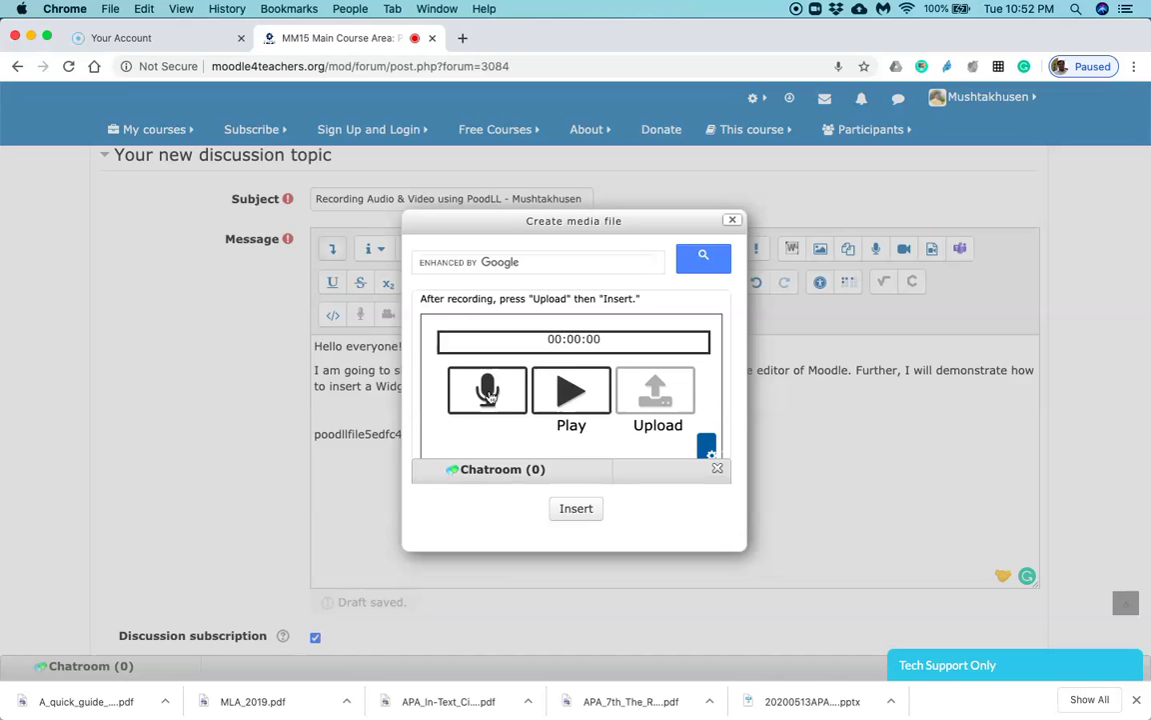
- Play back the recorded audio, then upload it and insert it above the video file
left_click(572, 399)
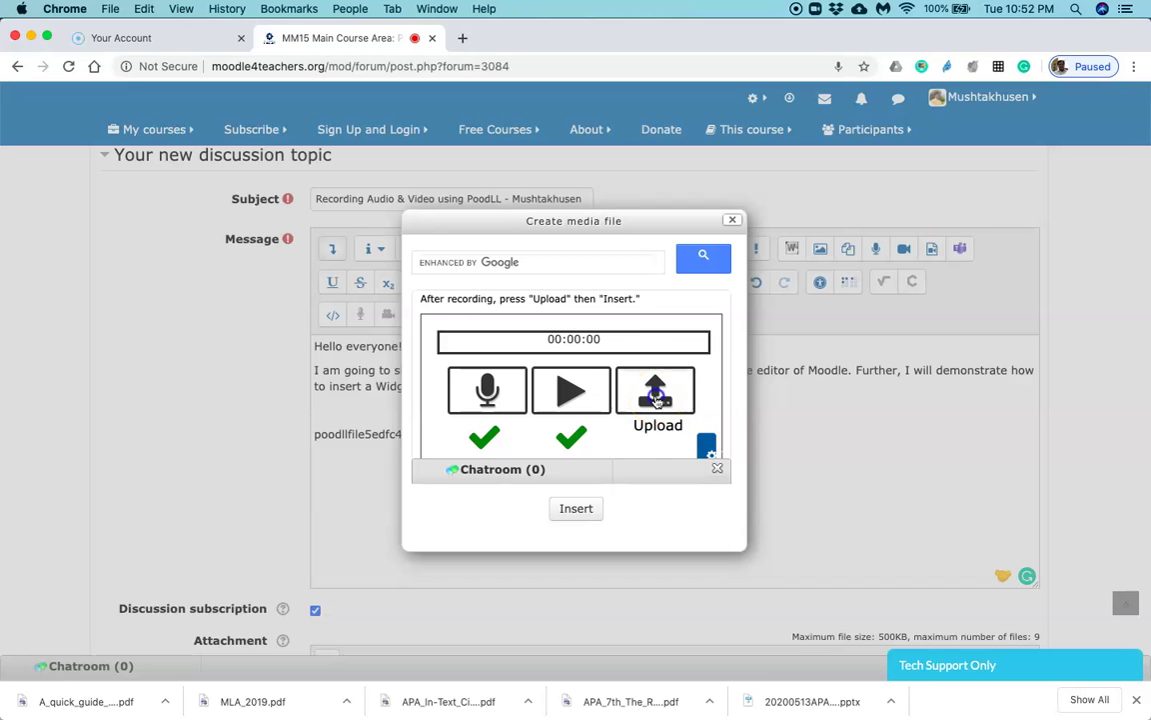
left_click(656, 399)
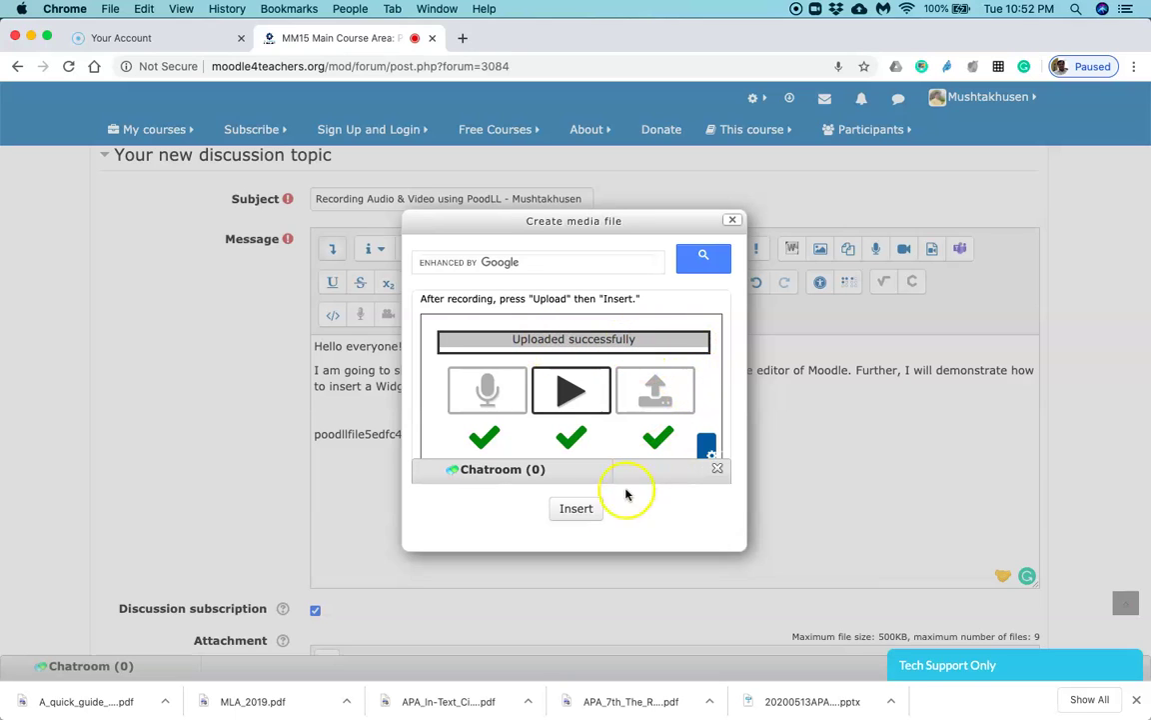
left_click(577, 506)
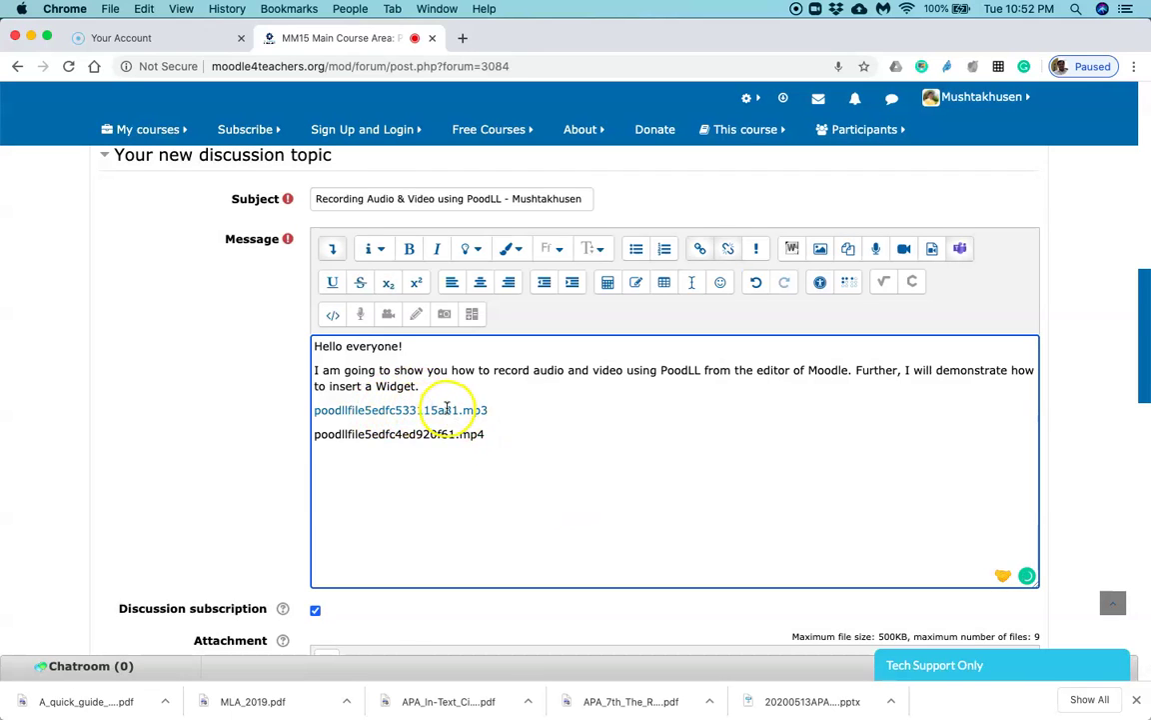
- Add a new line below the video file and open the Draw a Picture tool there
left_click(488, 436)
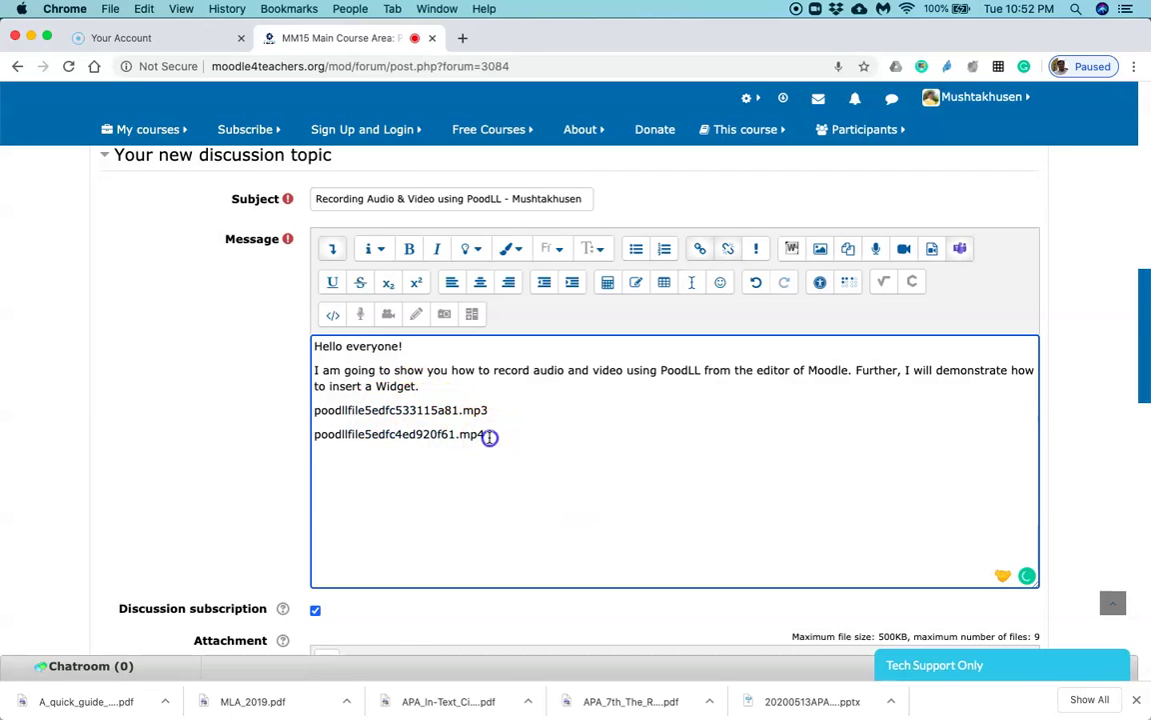
key("Return")
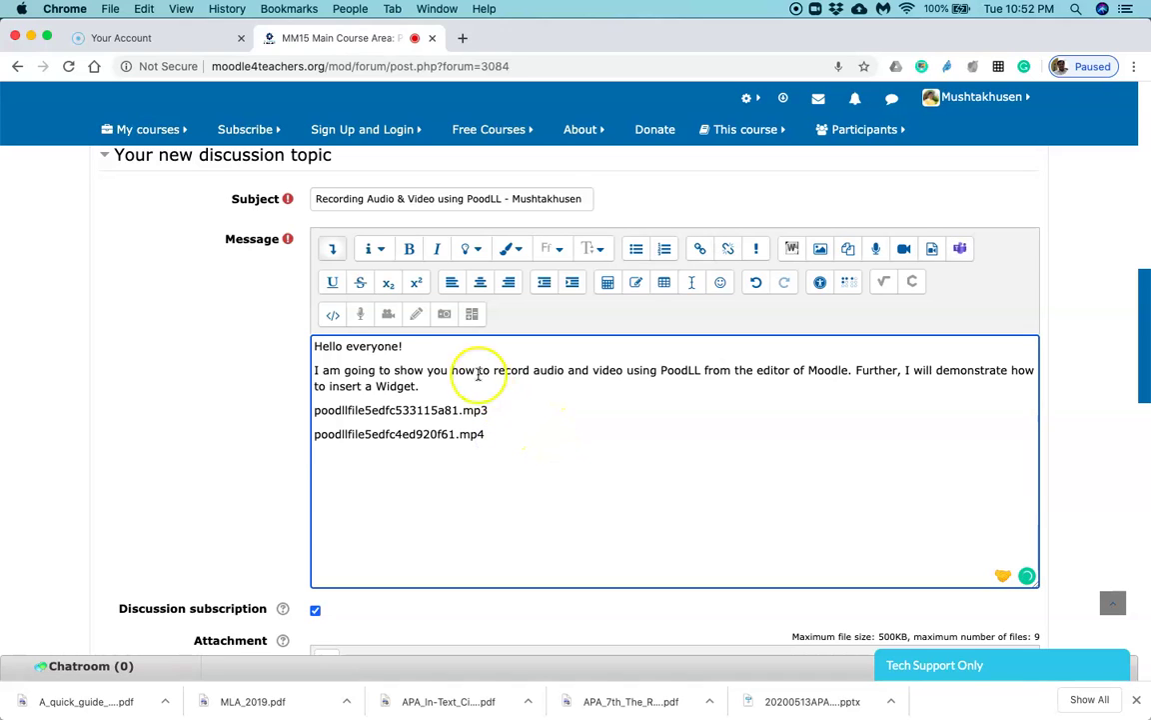
left_click(417, 318)
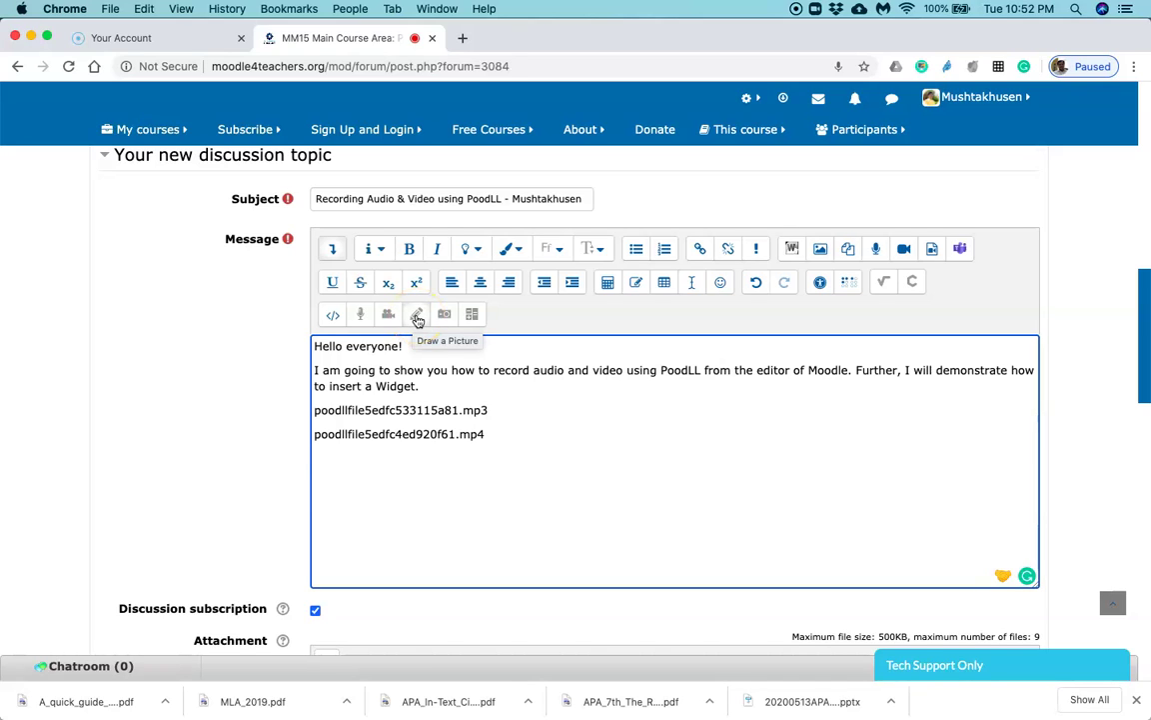
left_click(418, 319)
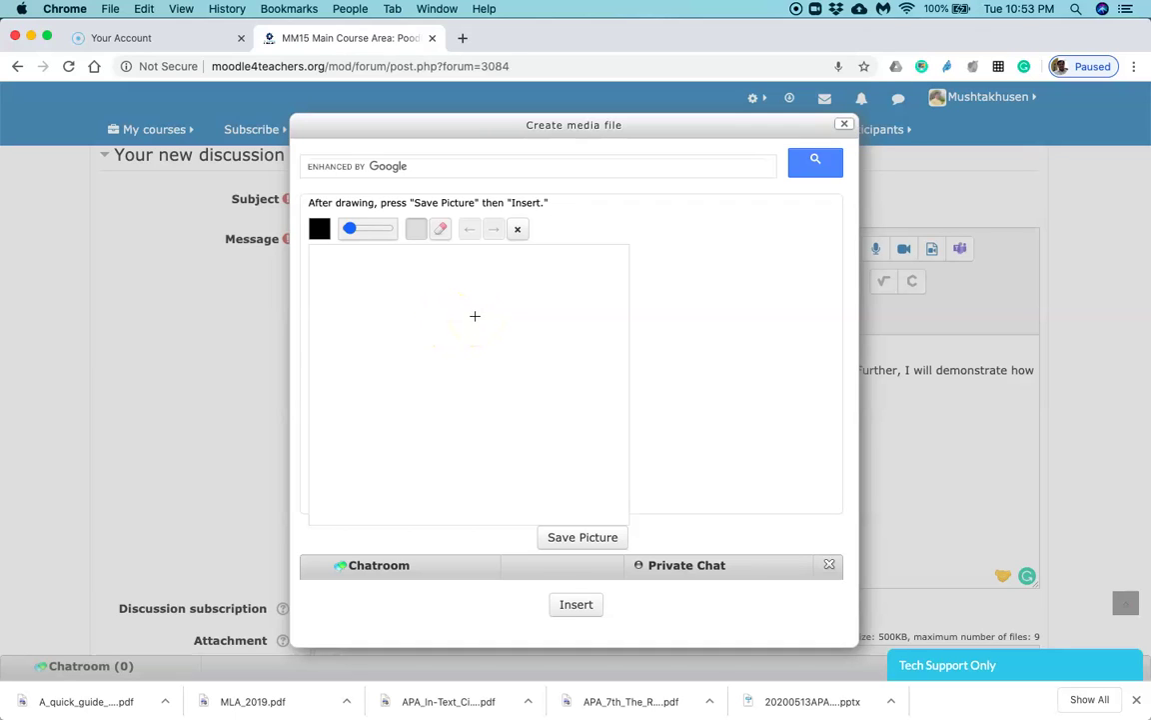
- Set the drawing colour to dark blue and select the pen
mouse_move(358, 230)
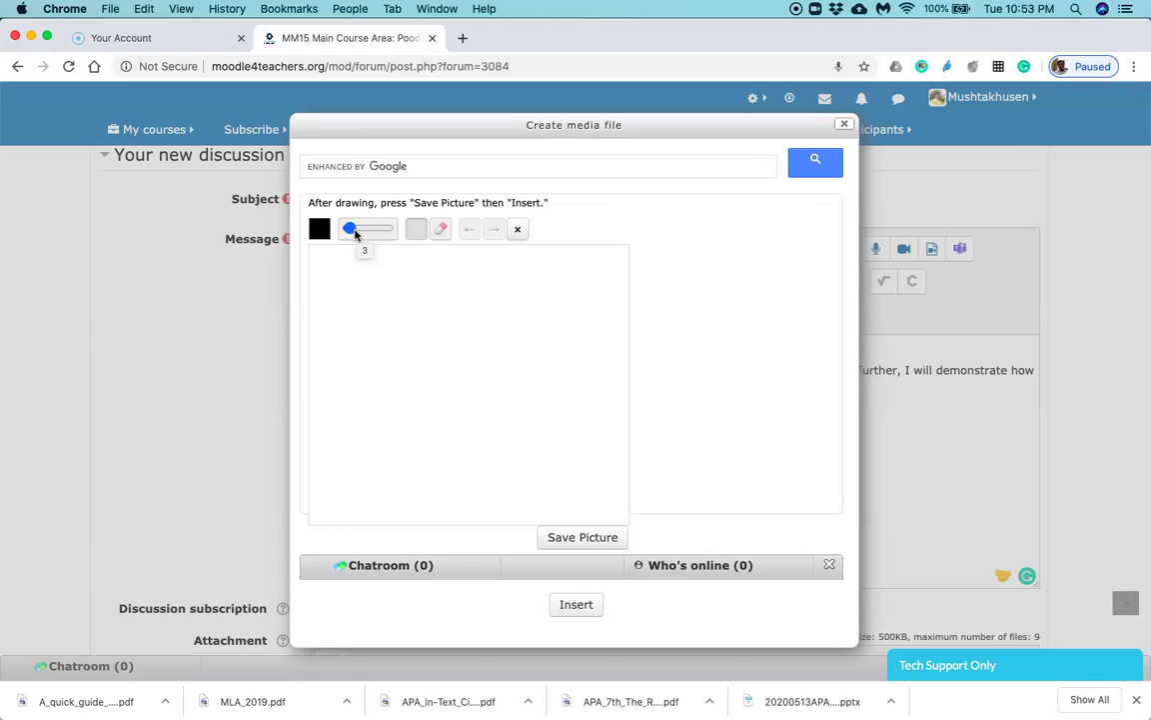
left_click(320, 231)
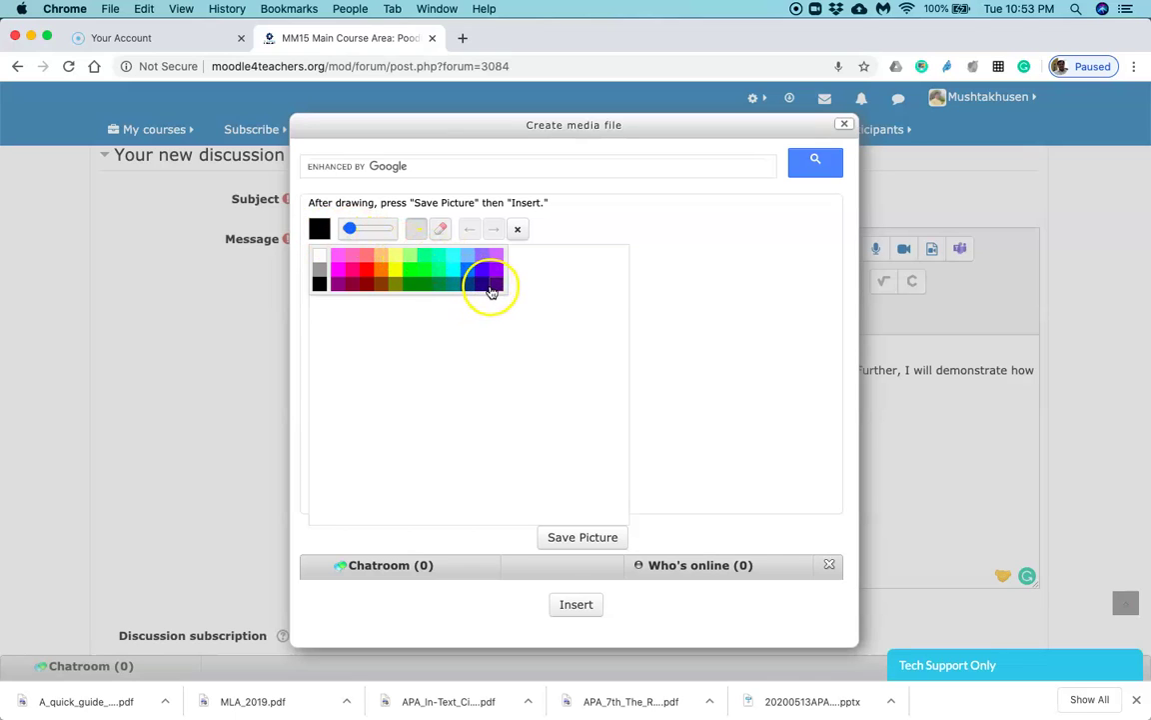
left_click(484, 287)
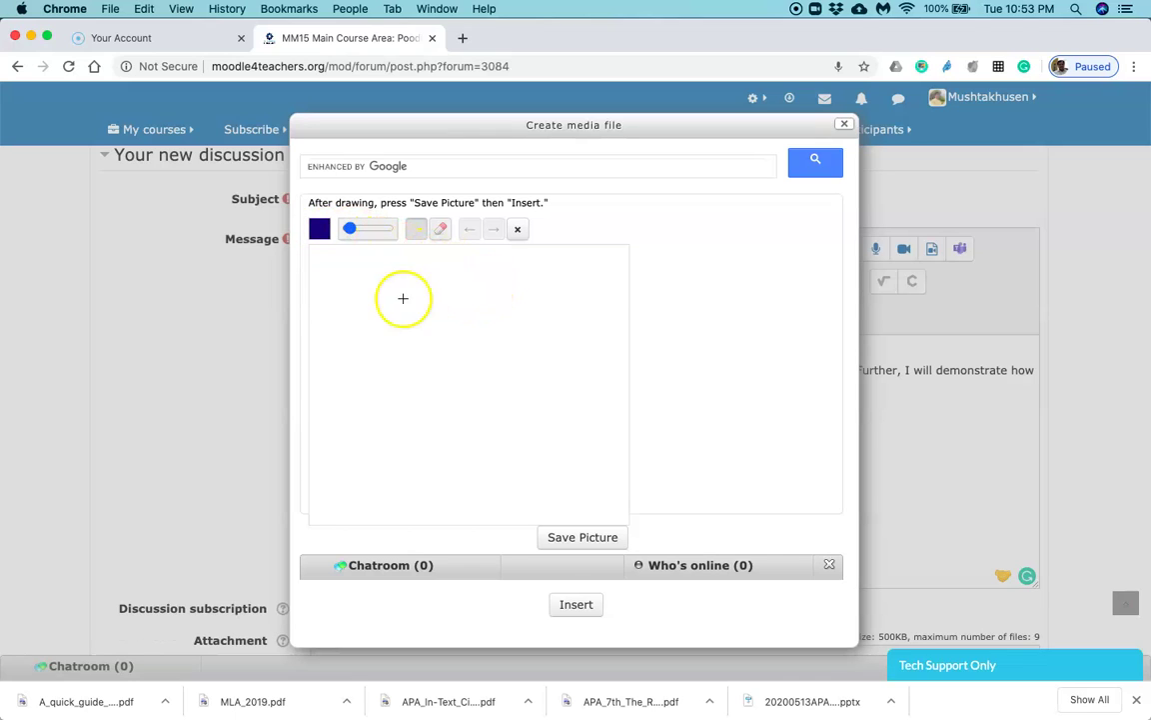
left_click(417, 232)
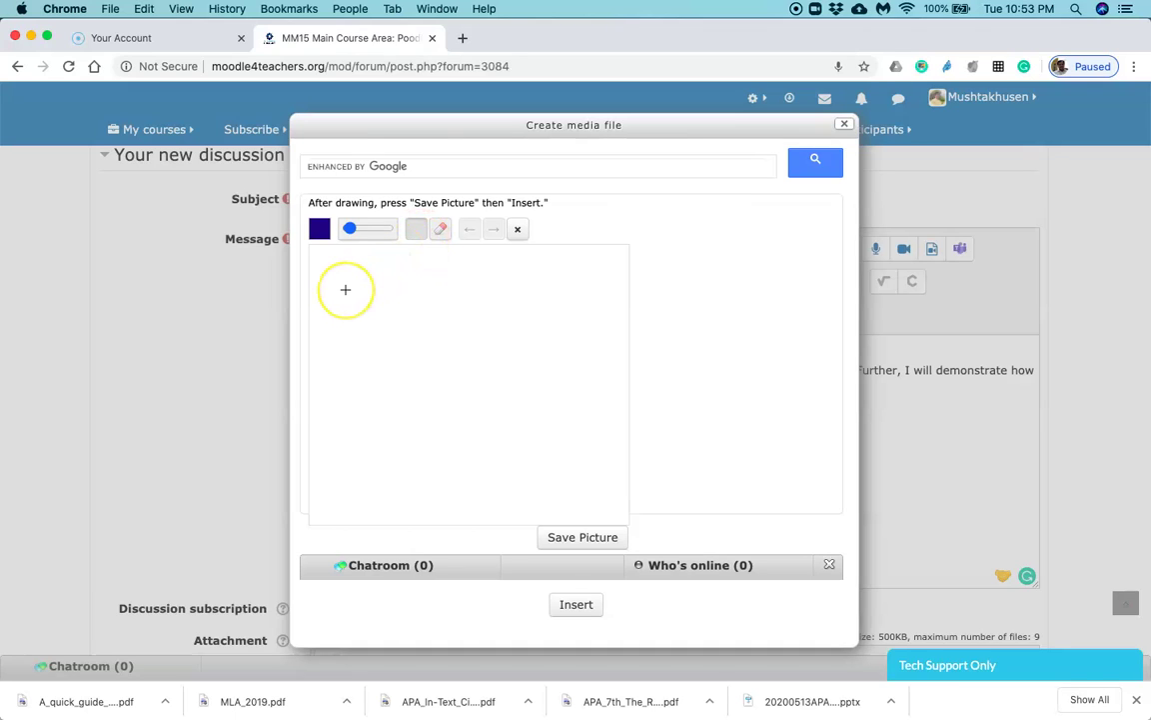
- Handwrite the word "PoodLL" across the upper part of the canvas and save the picture
left_click_drag(344, 290, 348, 342)
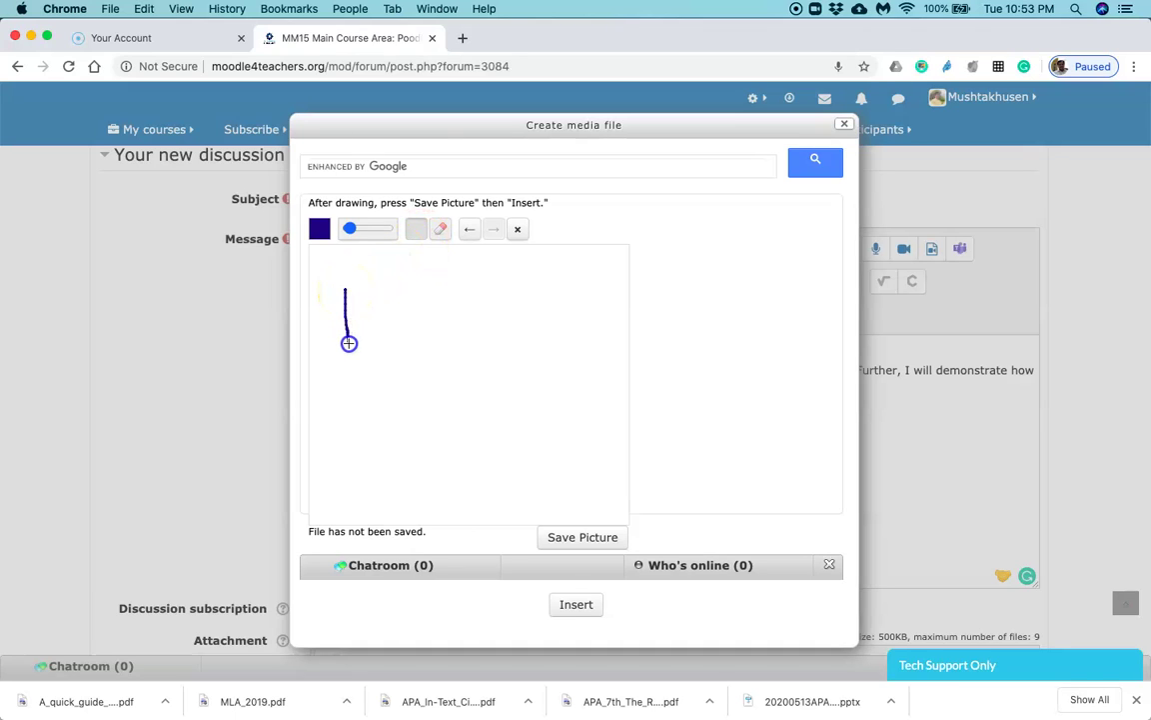
mouse_move(345, 290)
left_mouse_down()
mouse_move(374, 293)
mouse_move(348, 318)
mouse_move(401, 335)
mouse_move(396, 322)
mouse_move(486, 330)
mouse_move(488, 278)
mouse_move(492, 346)
left_mouse_up()
mouse_move(513, 290)
left_mouse_down()
mouse_move(511, 328)
mouse_move(530, 353)
left_mouse_up()
mouse_move(547, 290)
left_mouse_down()
mouse_move(548, 350)
mouse_move(578, 348)
left_mouse_up()
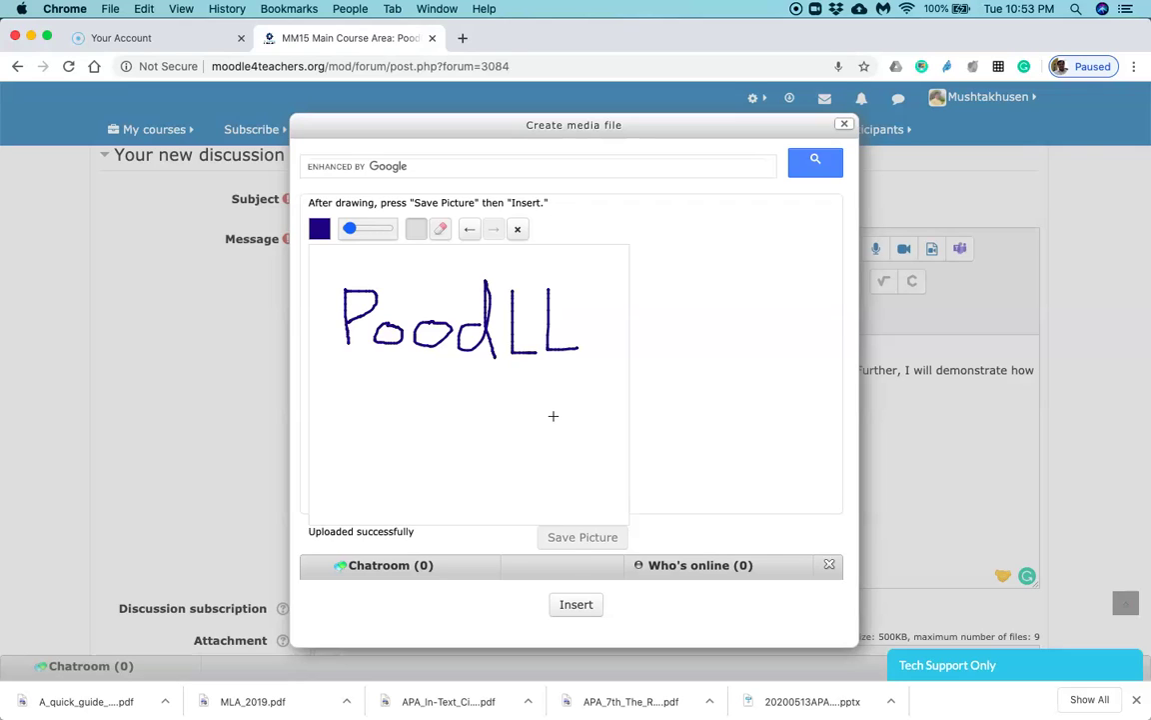
left_click(440, 236)
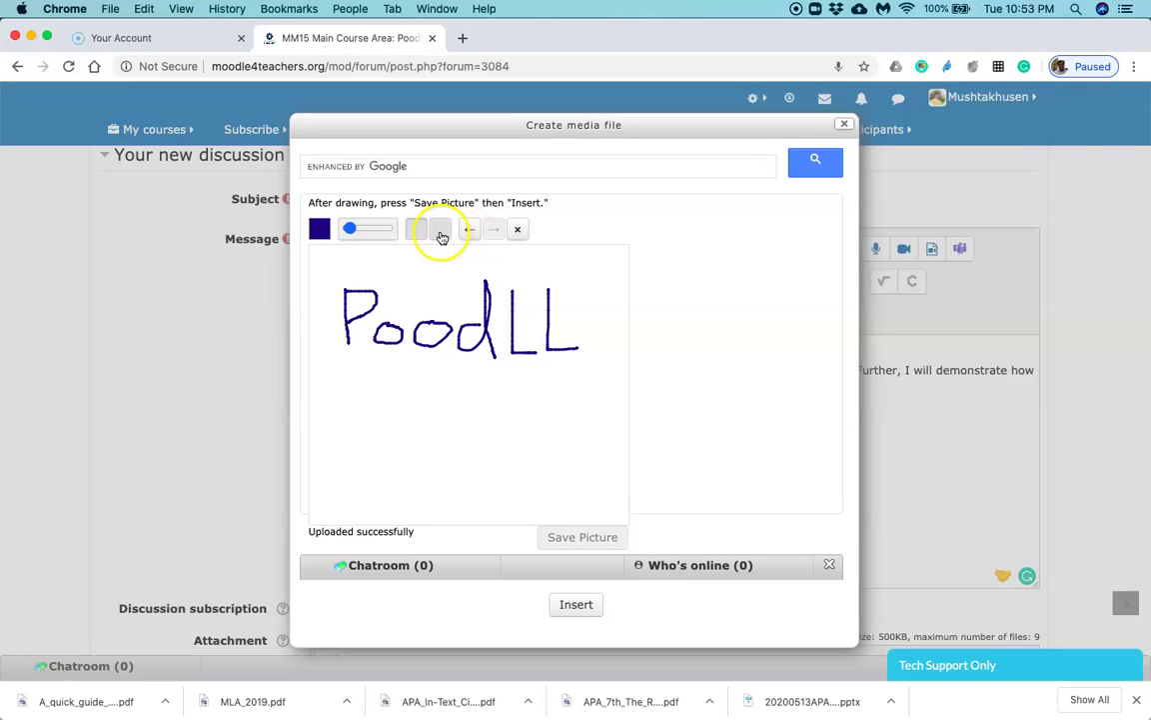
left_click(419, 239)
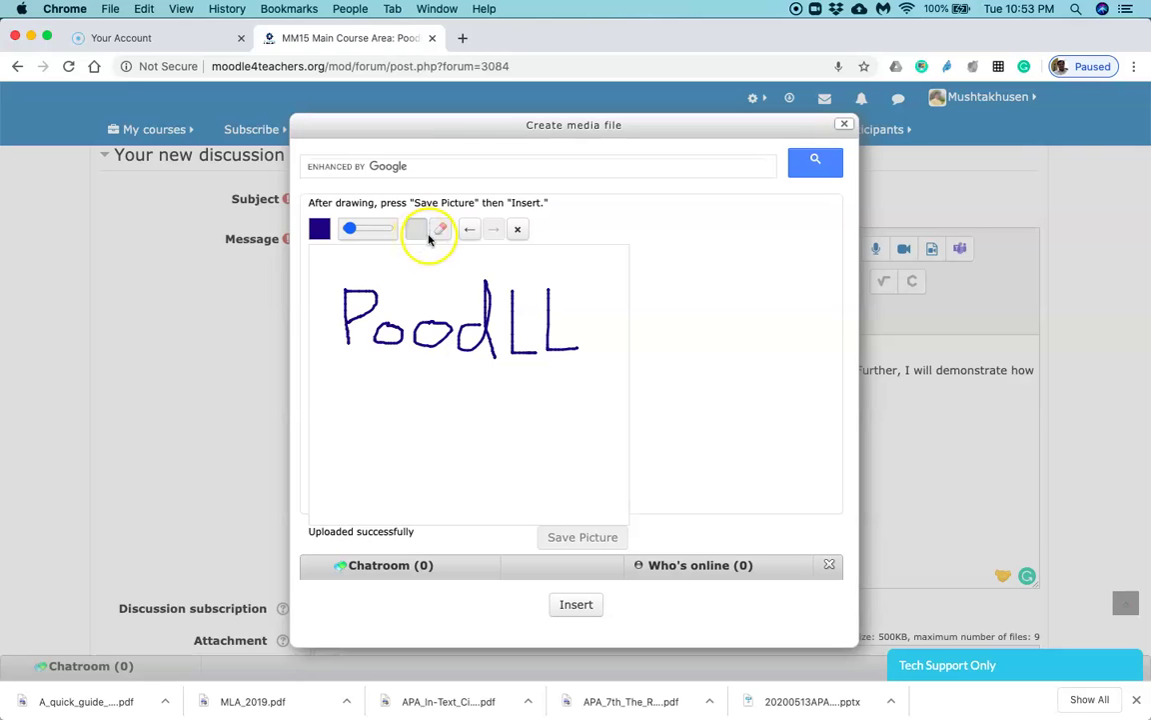
- Undo the last handwritten letter of the drawing and insert the picture into the message
left_click(471, 233)
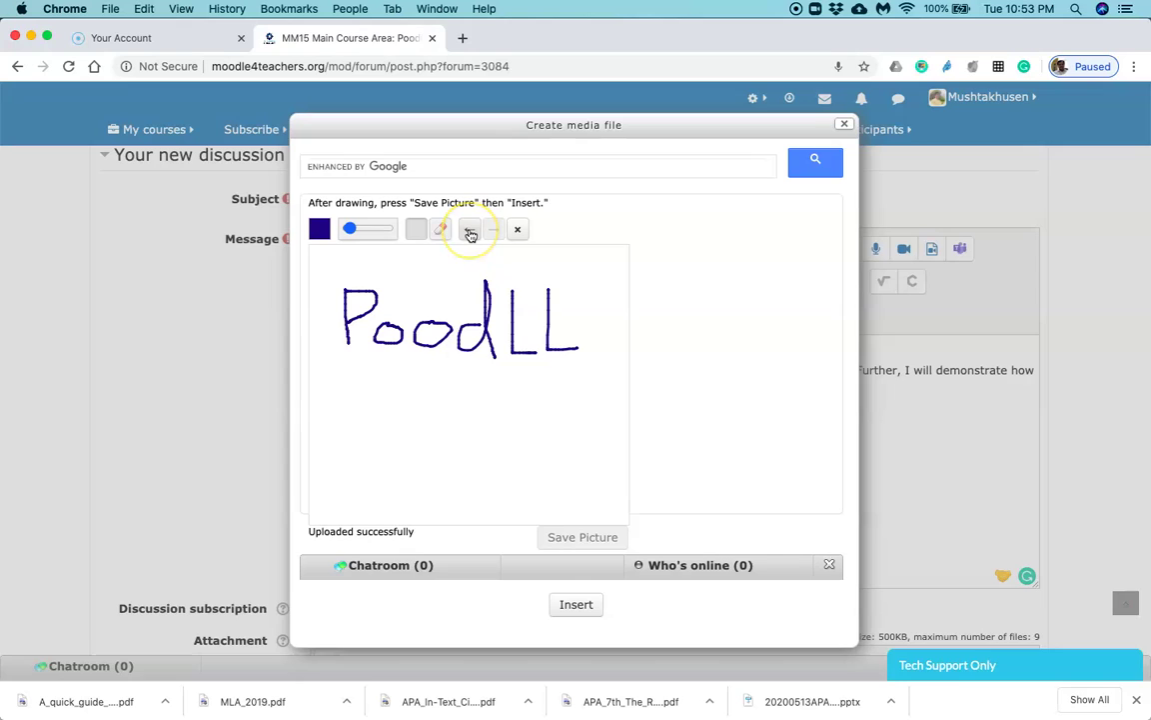
left_click(471, 232)
left_click(499, 233)
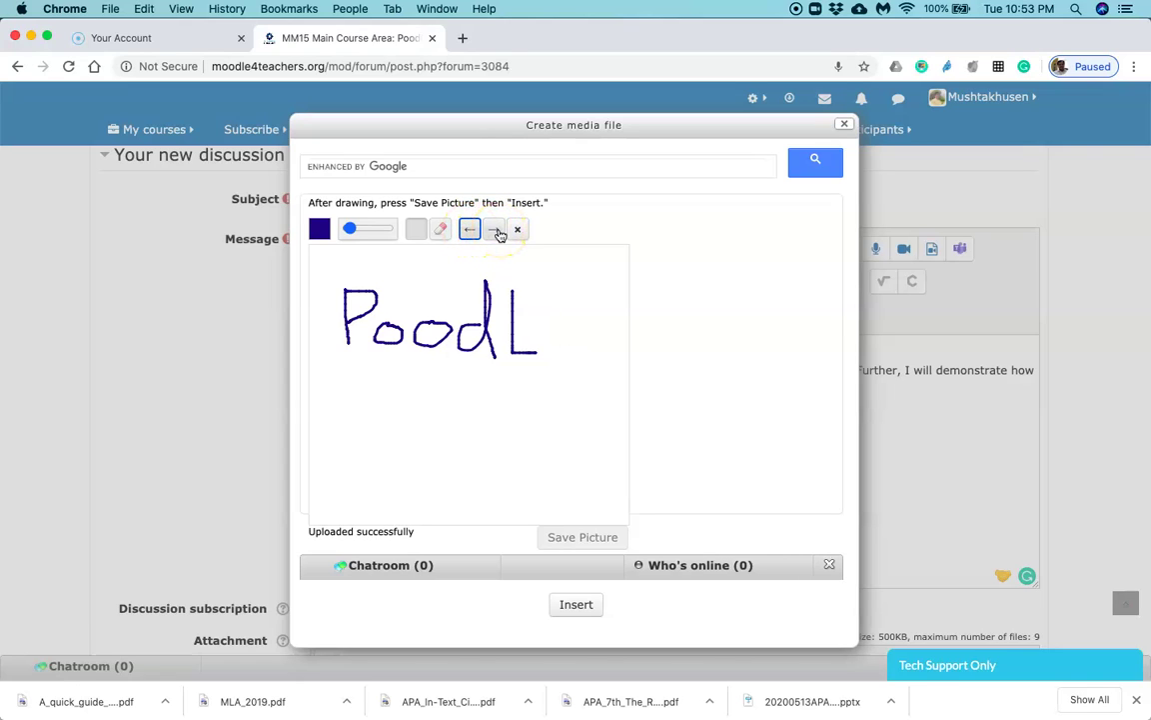
left_click(518, 233)
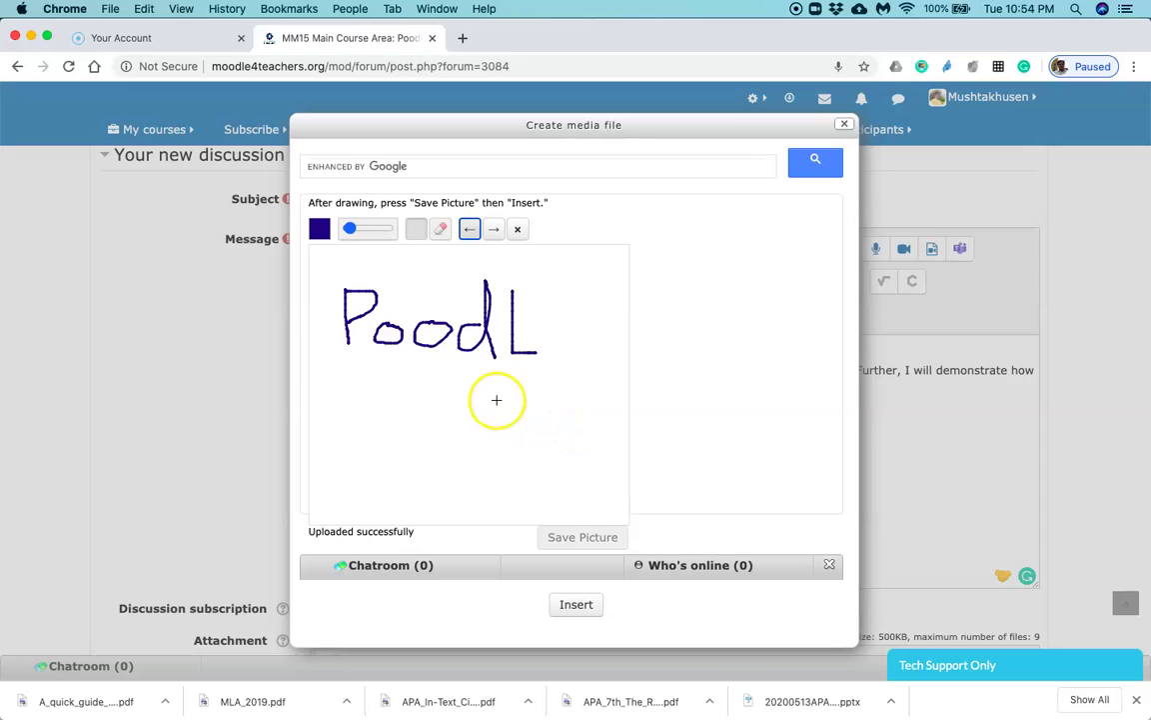
left_click(468, 230)
left_click(580, 537)
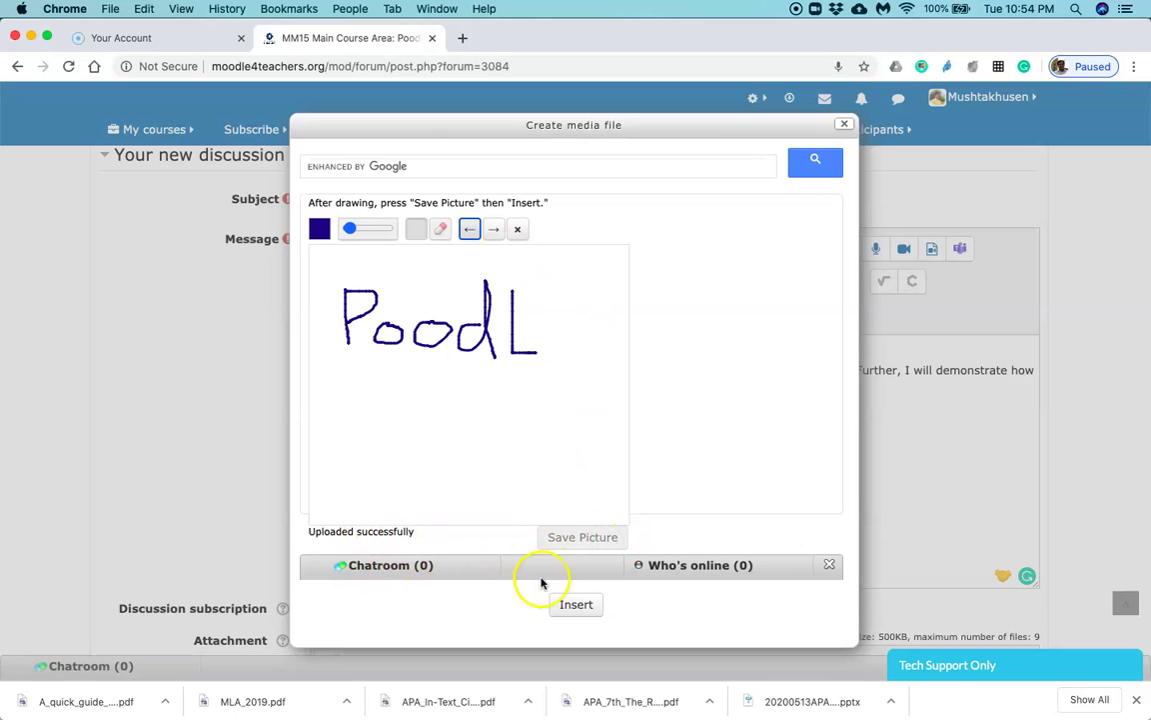
left_click(588, 606)
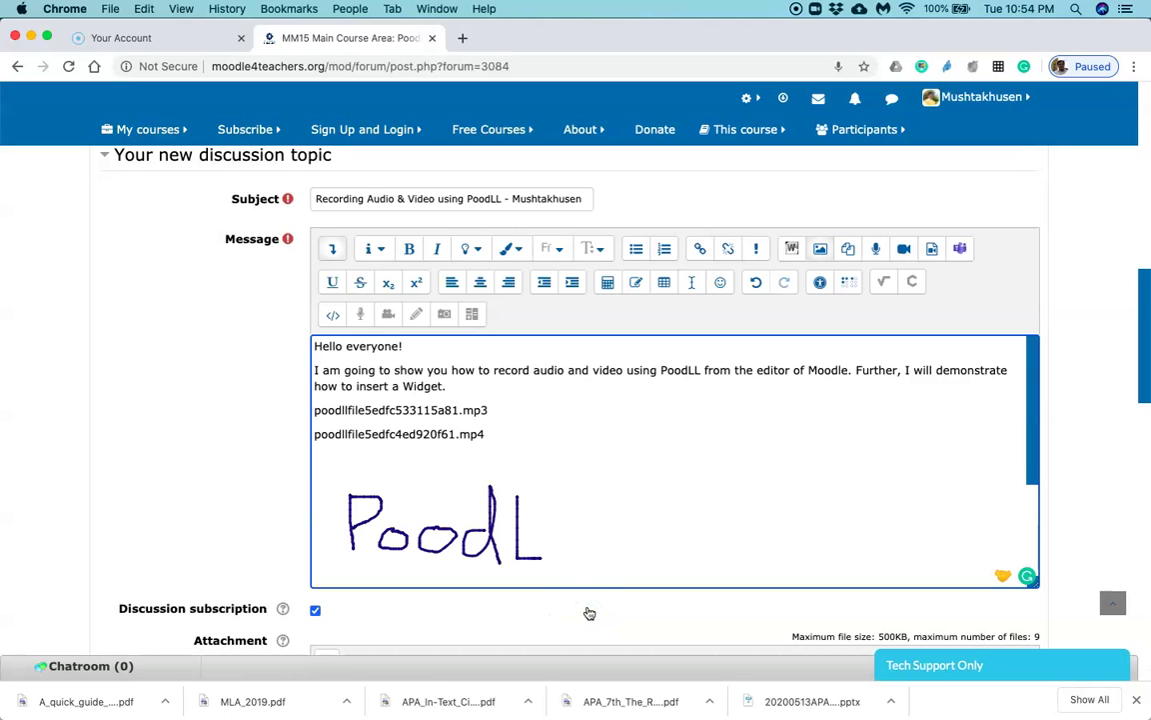
- Place the cursor after the inserted drawing and add a new line below it
scroll(545, 531, "down", 3)
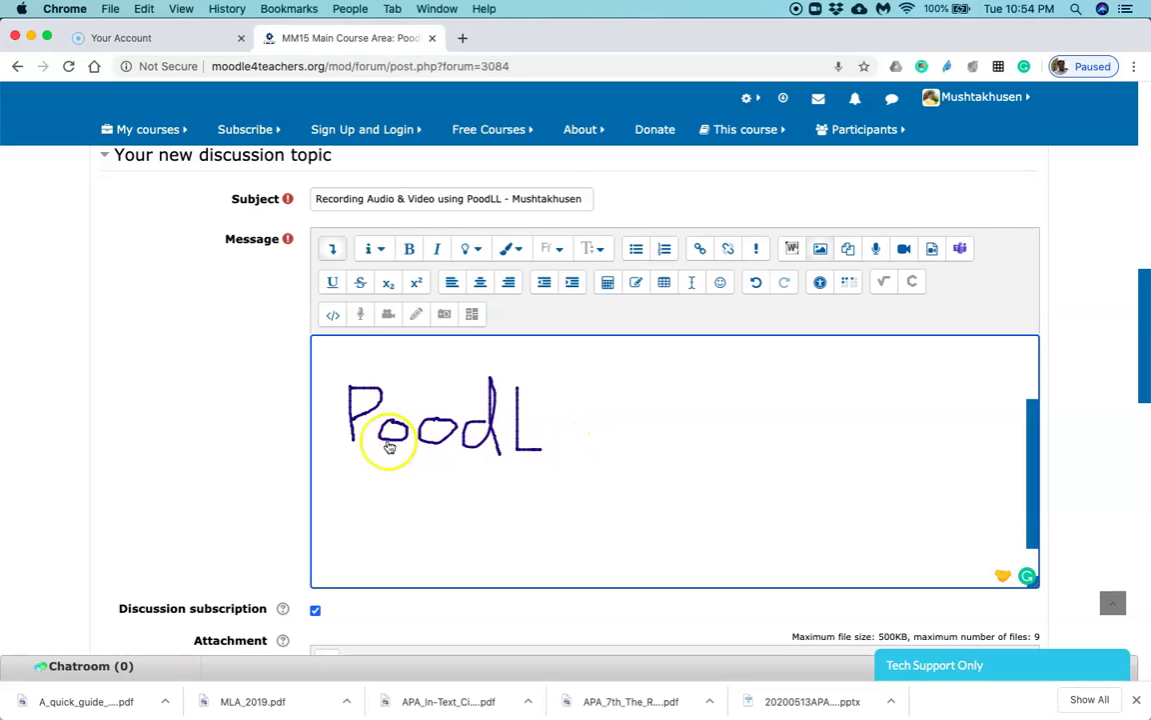
key("Return")
left_click(581, 427)
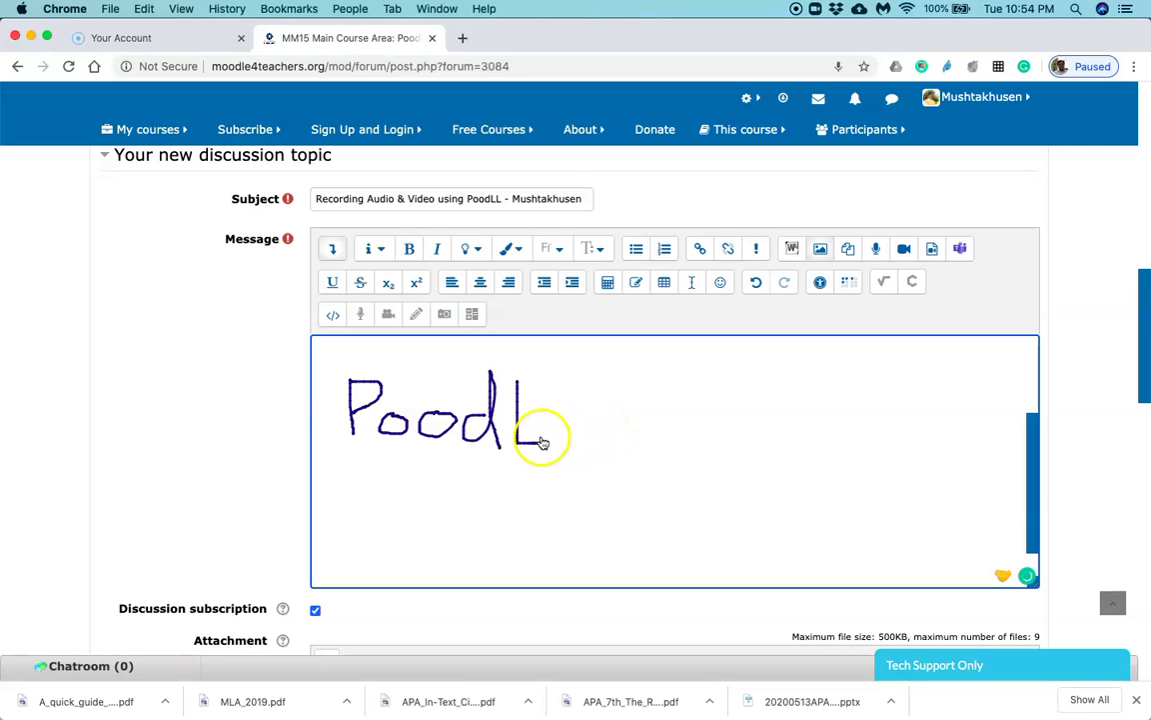
left_click(605, 429)
left_click(678, 423)
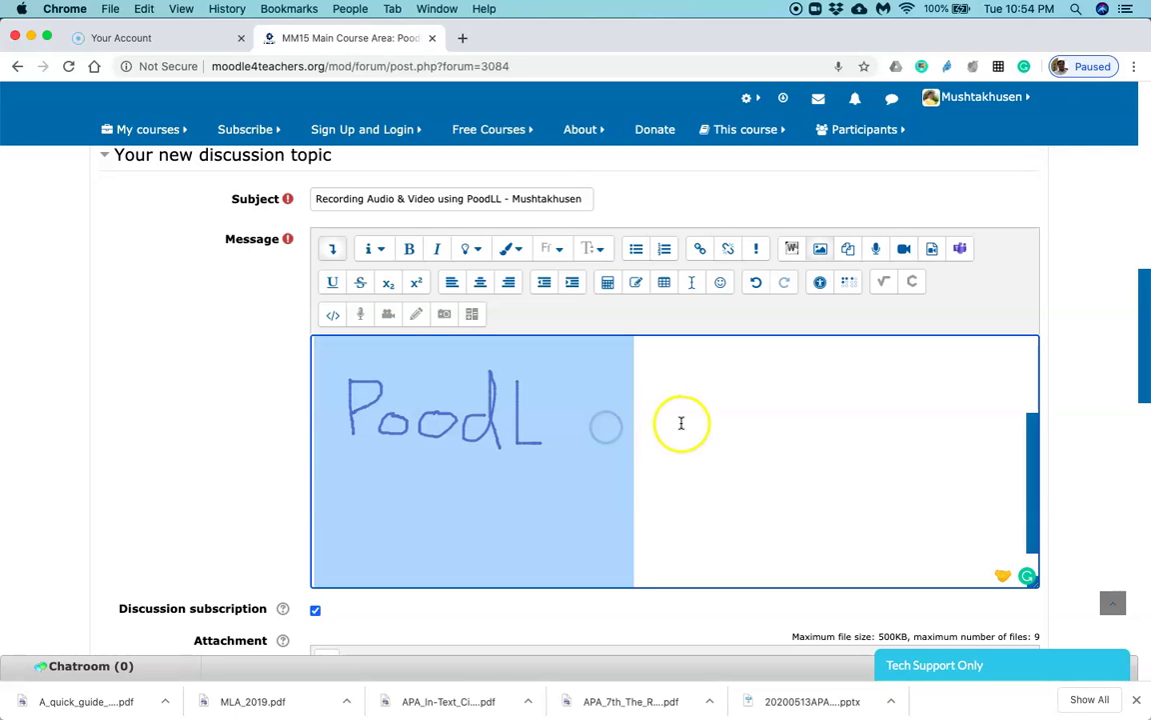
key("Return")
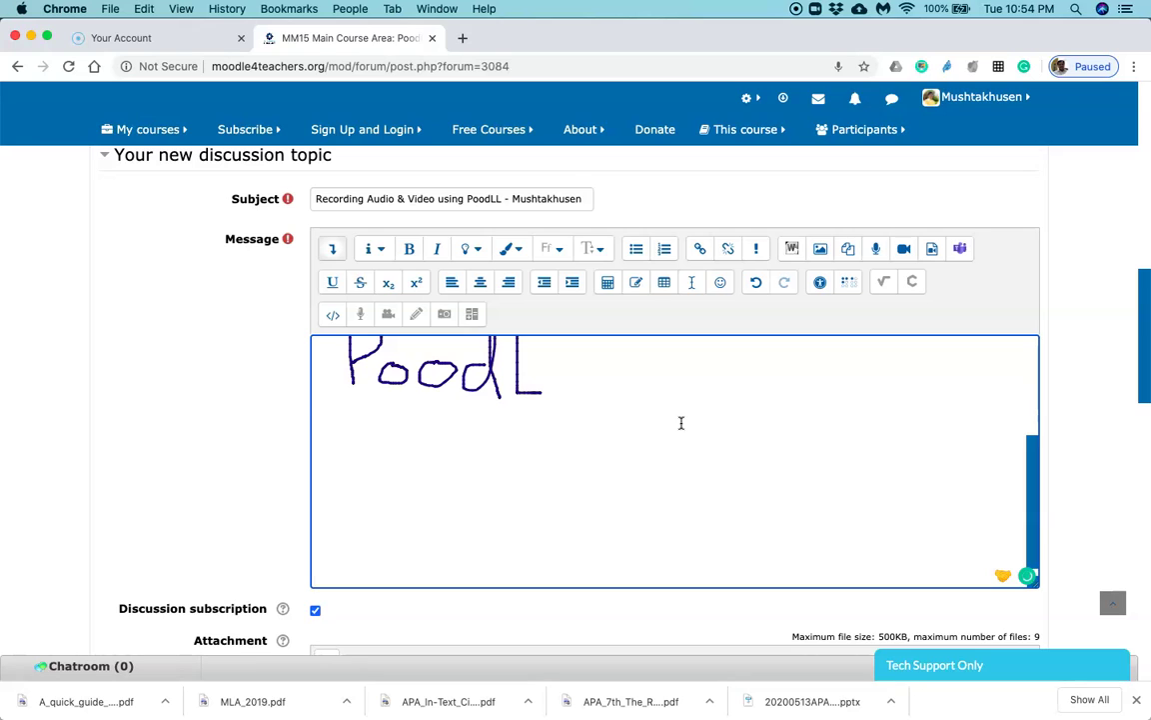
- Take a webcam picture, upload it and insert it below the drawing
left_click(444, 315)
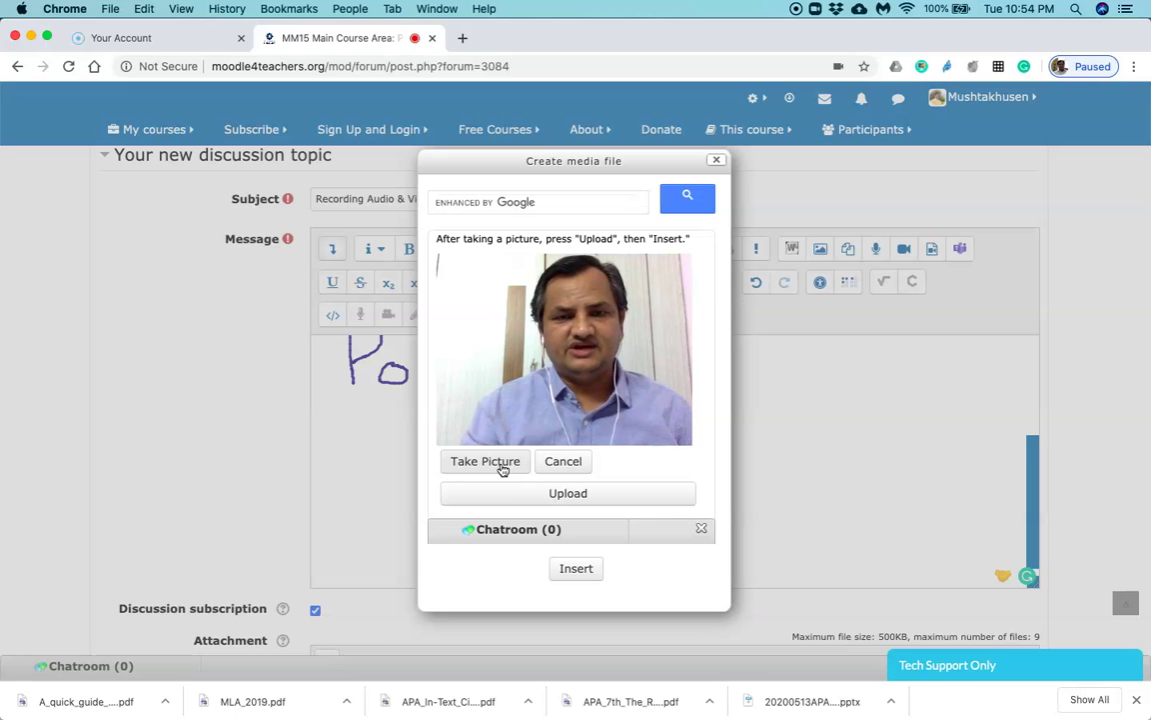
left_click(502, 466)
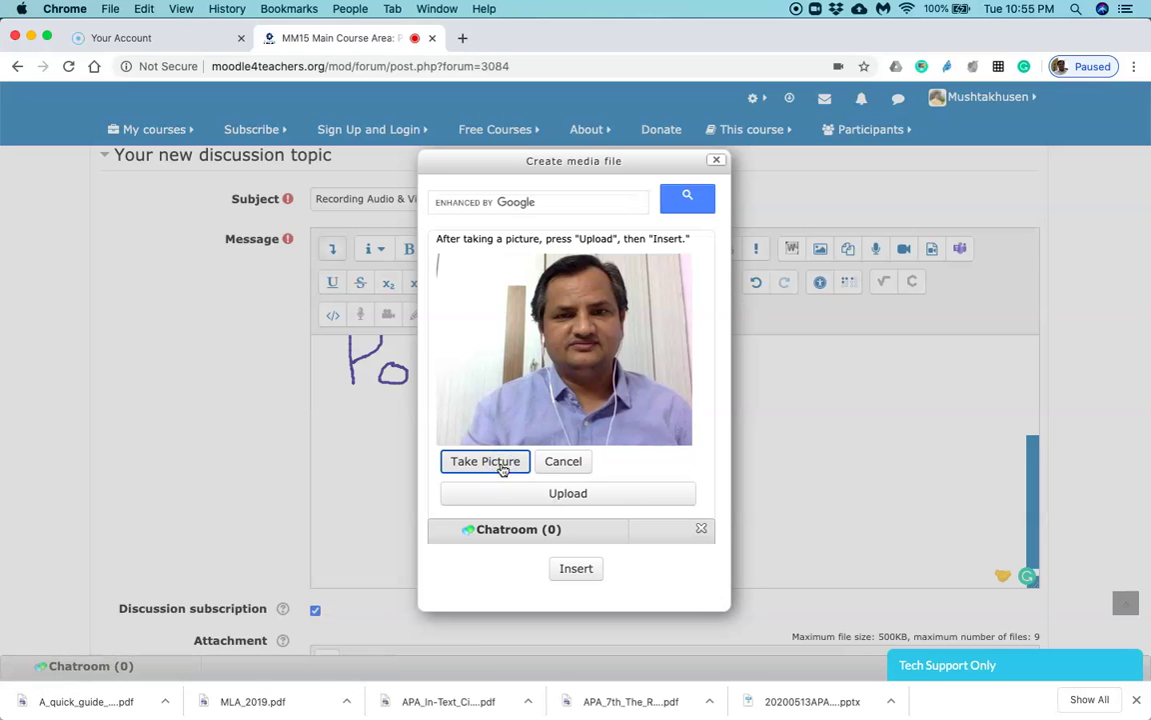
left_click(583, 490)
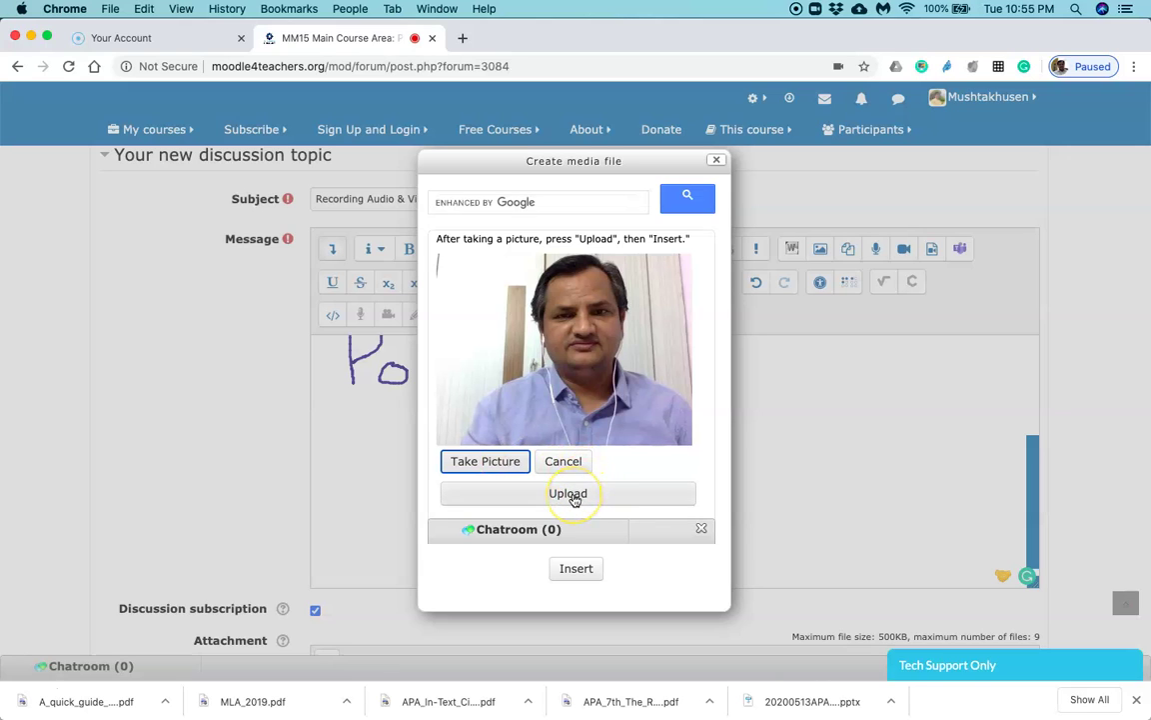
left_click(574, 498)
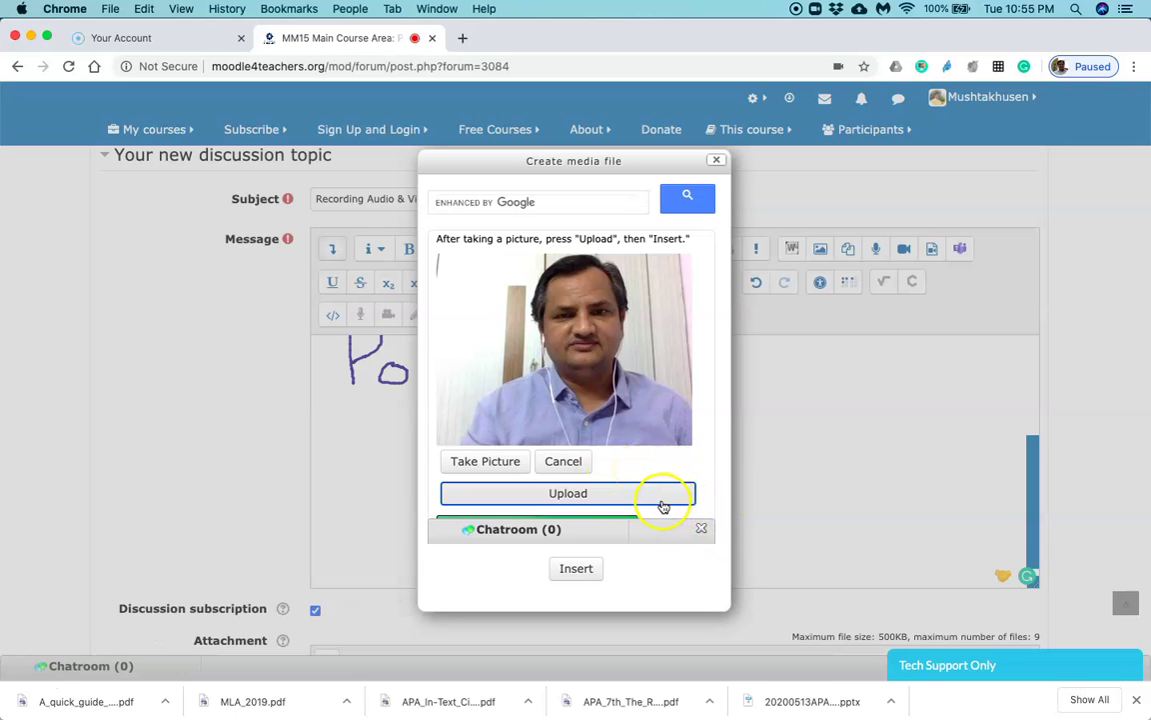
left_click(577, 570)
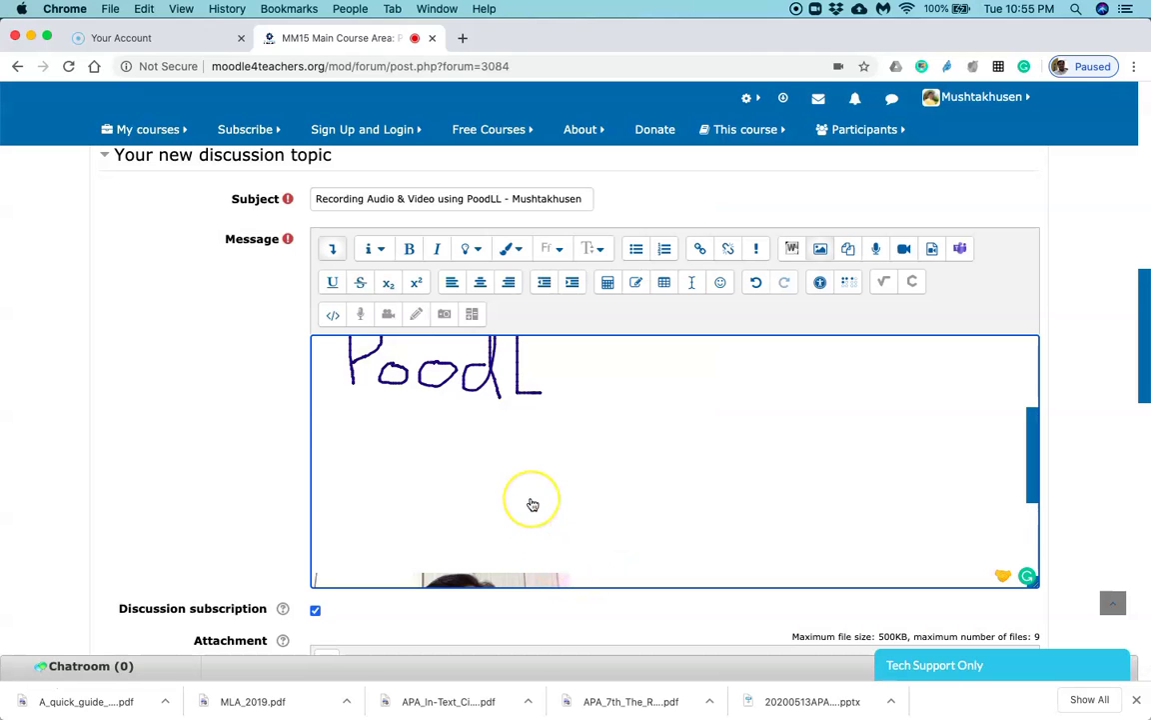
- Insert a PoodLL Calculator widget below the webcam photo, keeping width 300, height 400 and size normal
scroll(533, 505, "down", 5)
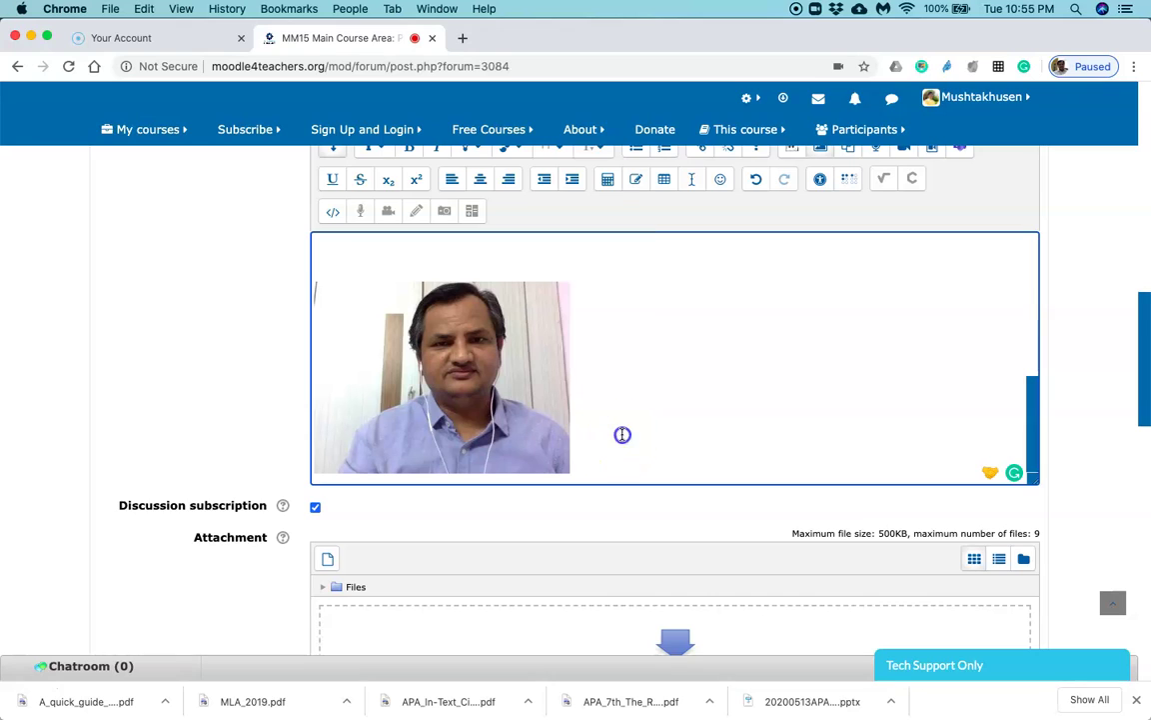
scroll(622, 434, "down", 1)
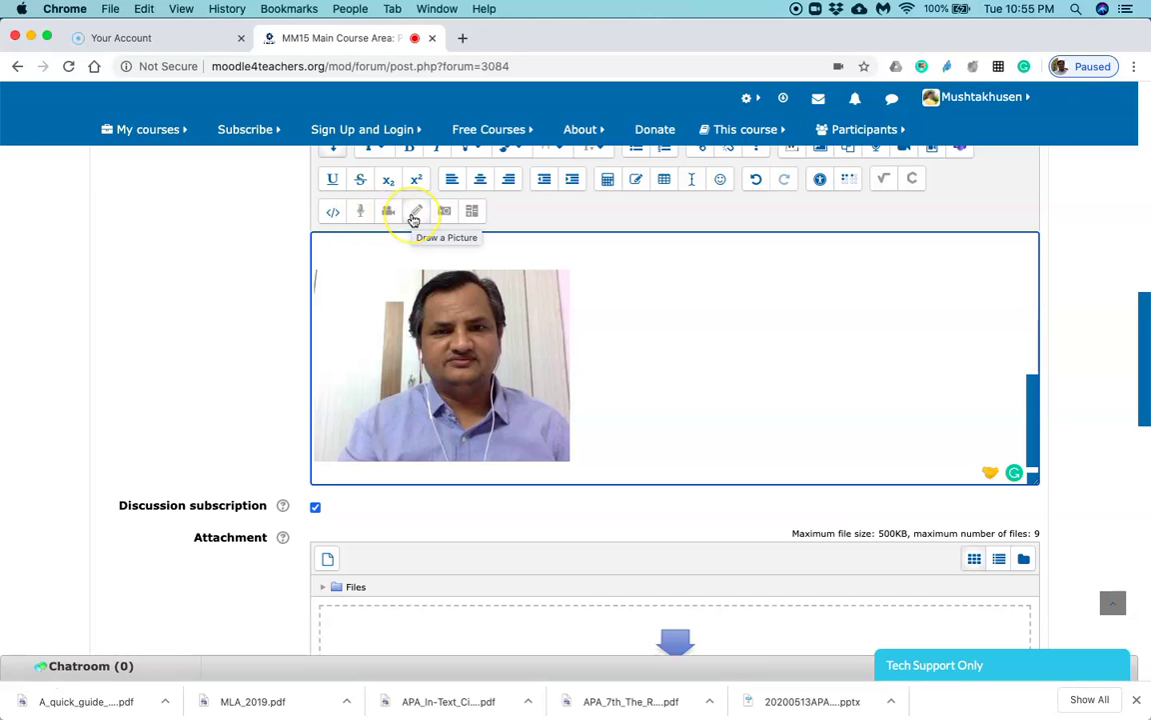
left_click(445, 213)
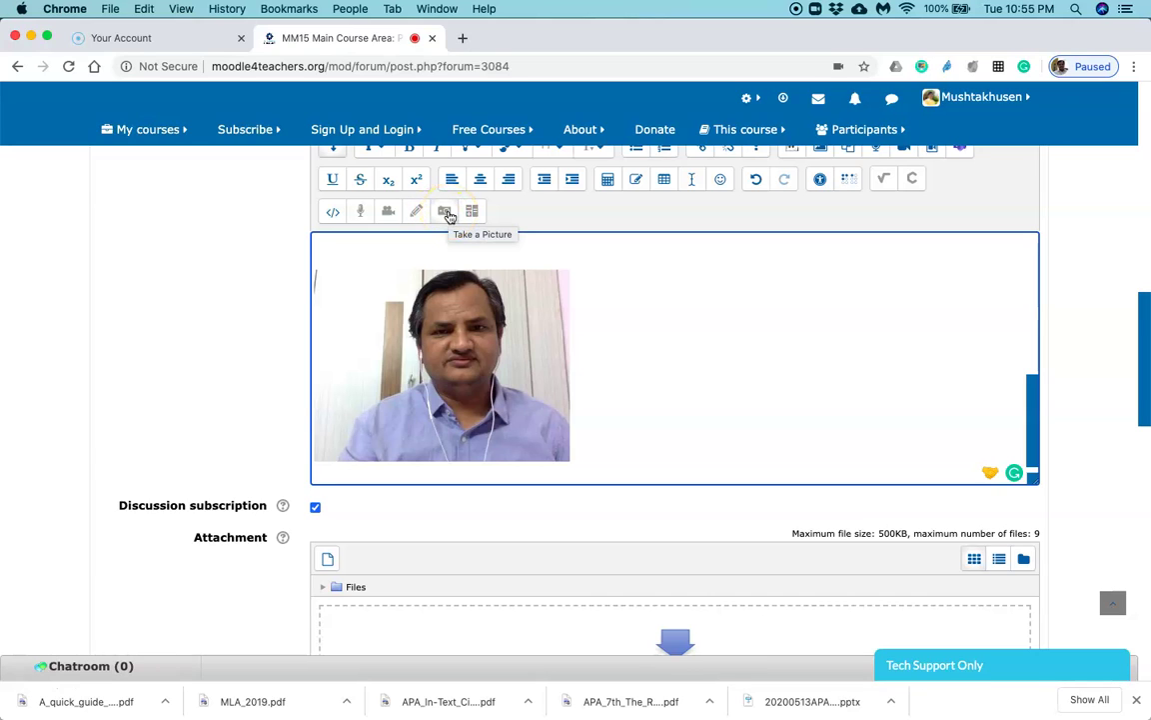
left_click(473, 212)
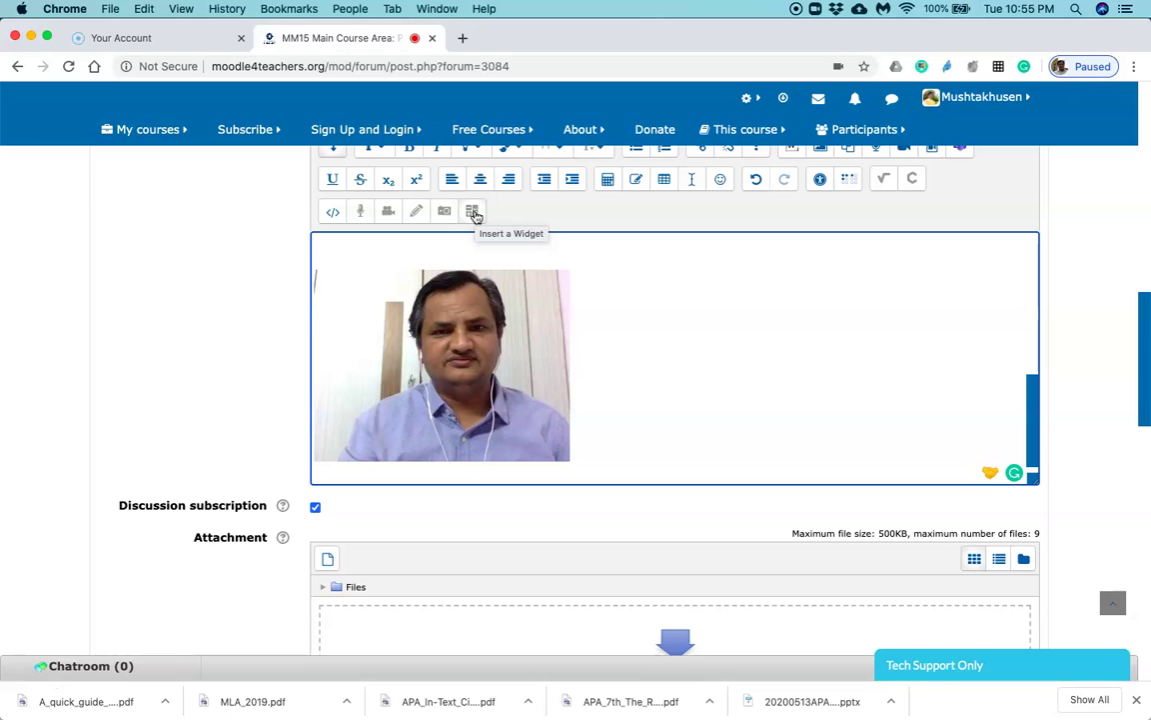
left_click(475, 215)
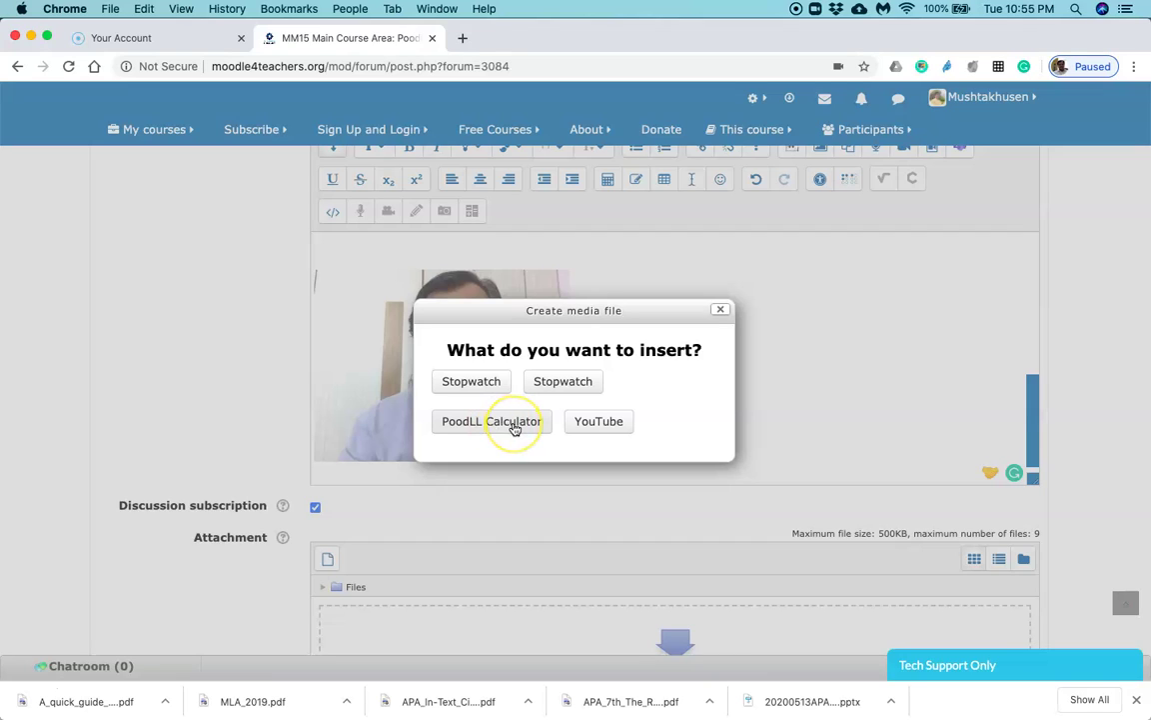
left_click(643, 423)
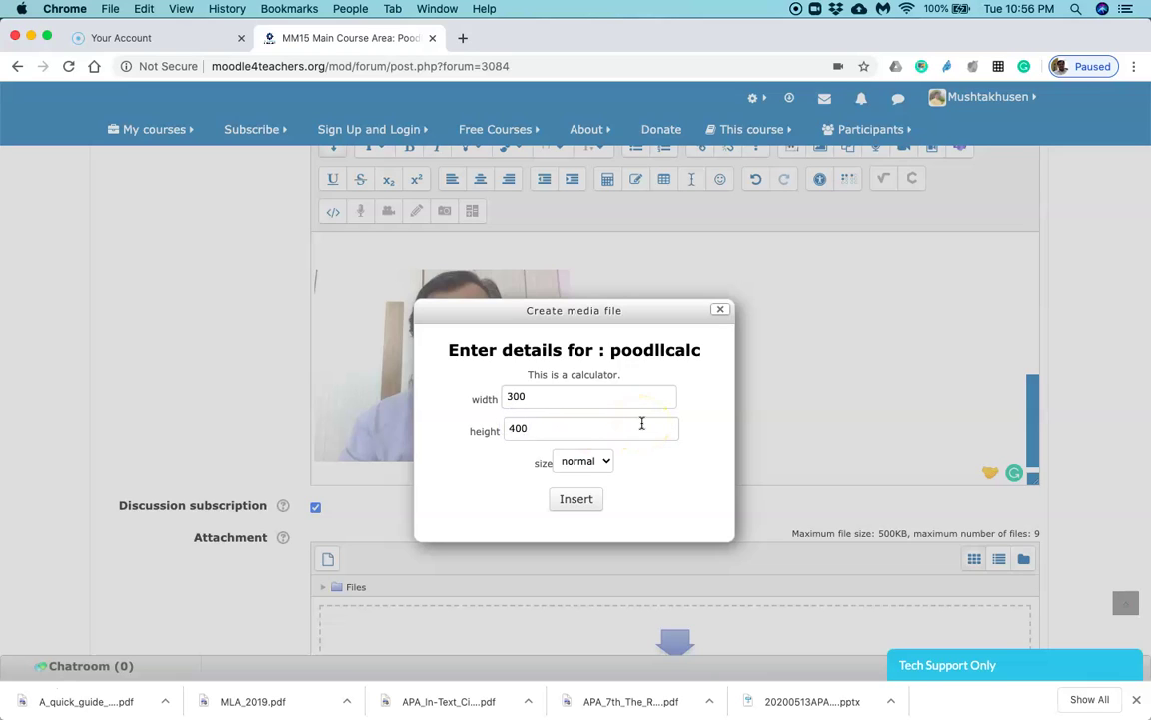
left_click(603, 435)
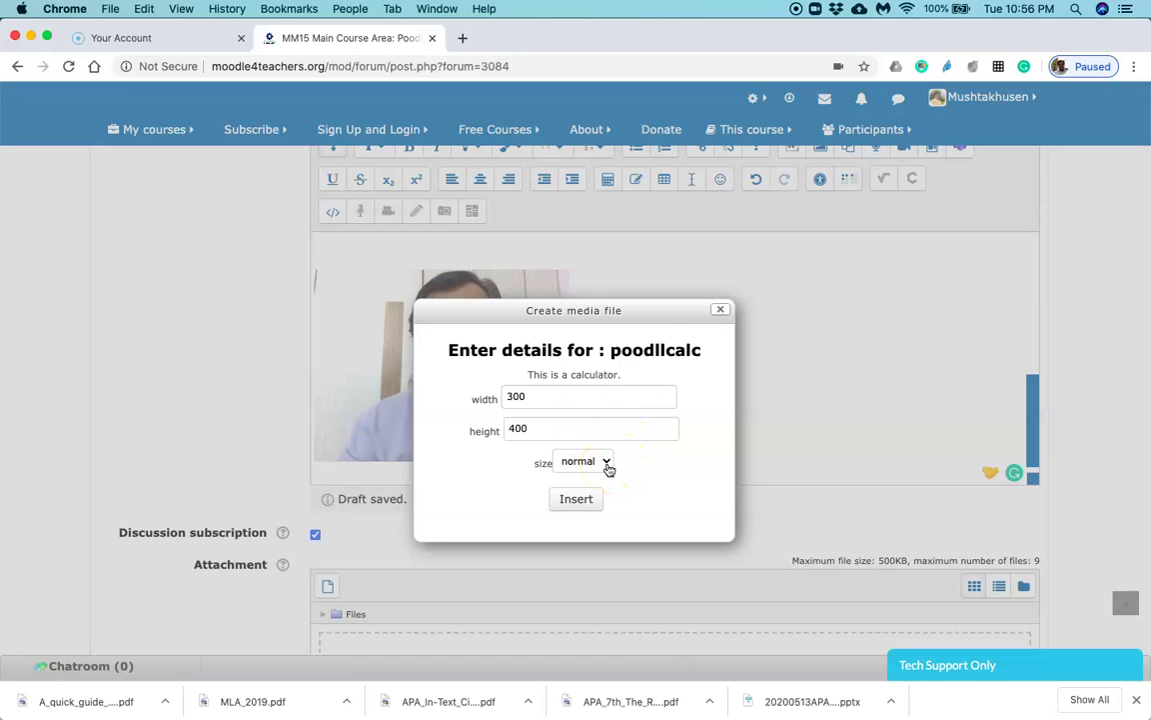
left_click(609, 468)
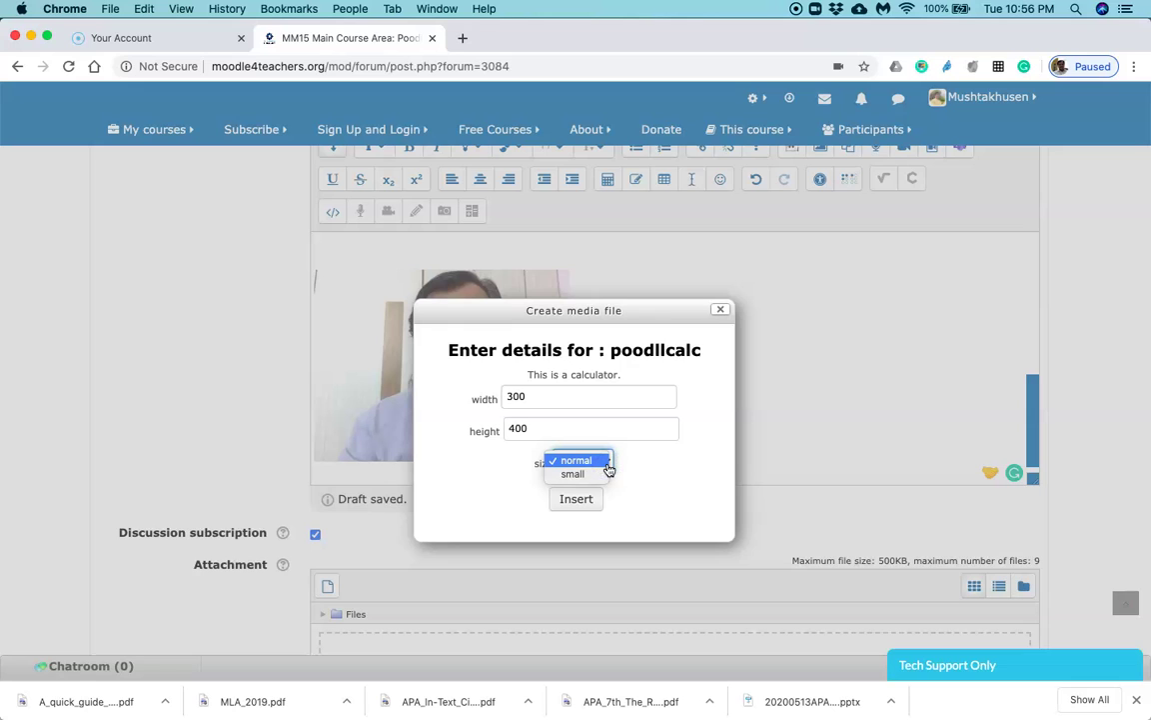
left_click(608, 468)
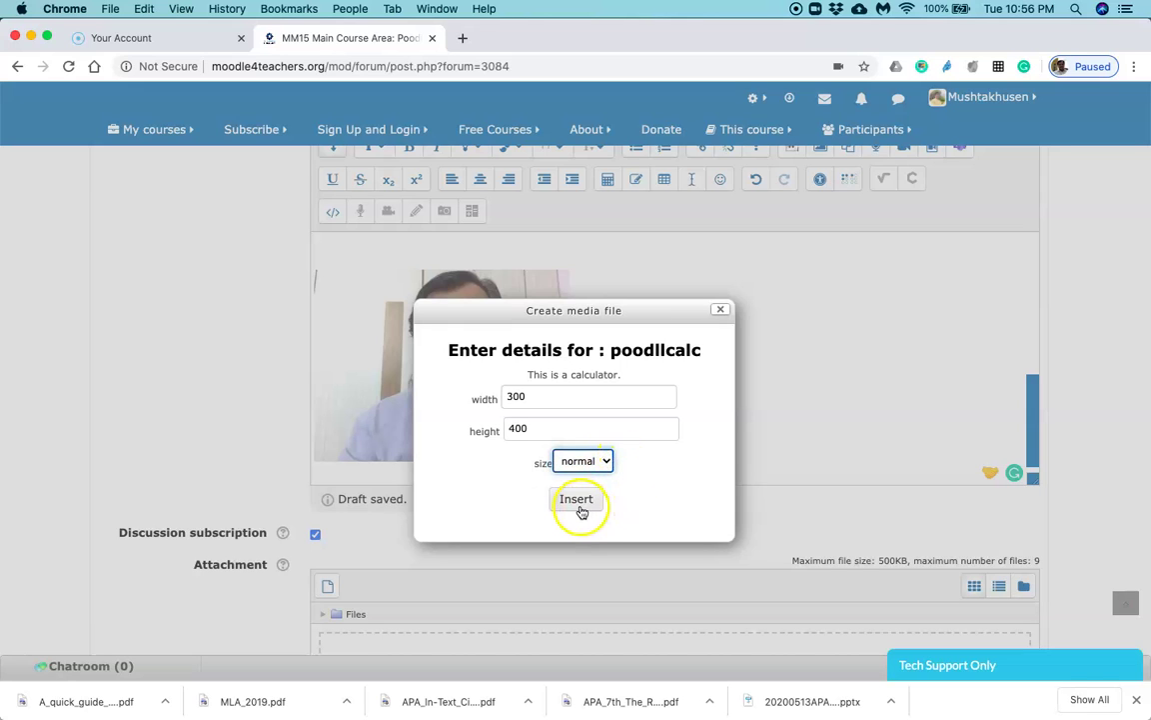
left_click(580, 505)
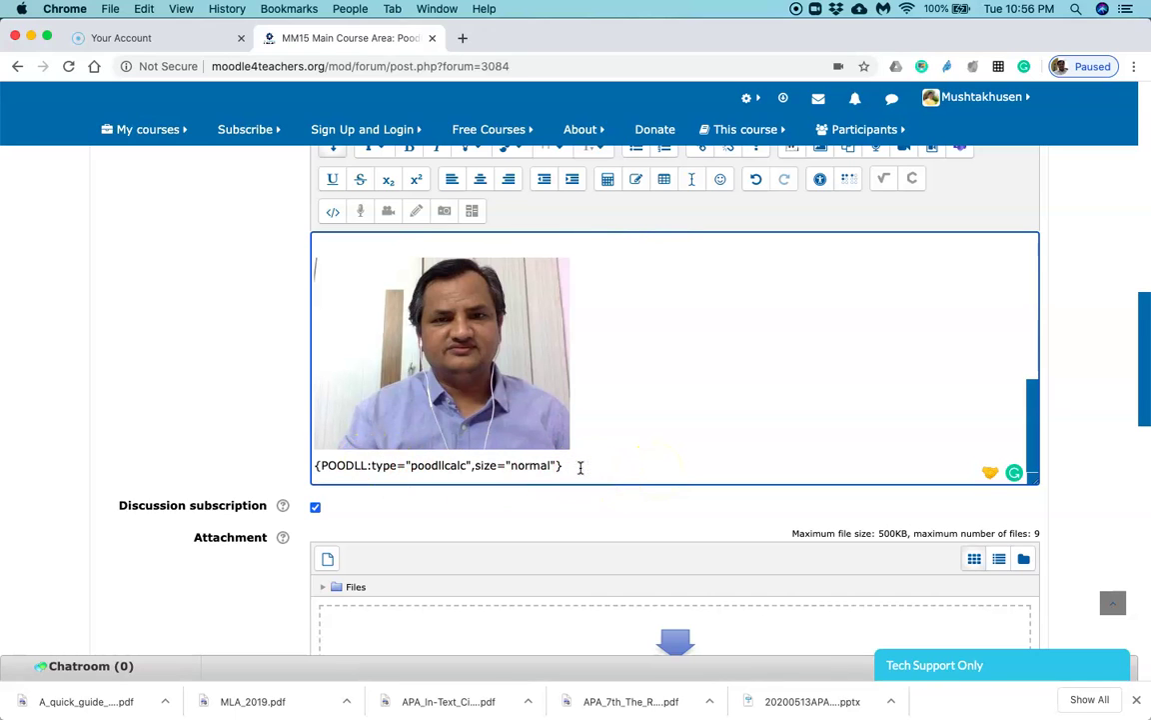
- Insert a stopwatch widget below the calculator with width 400, height 300 and font height 64, and start a new line after it
scroll(580, 466, "down", 1)
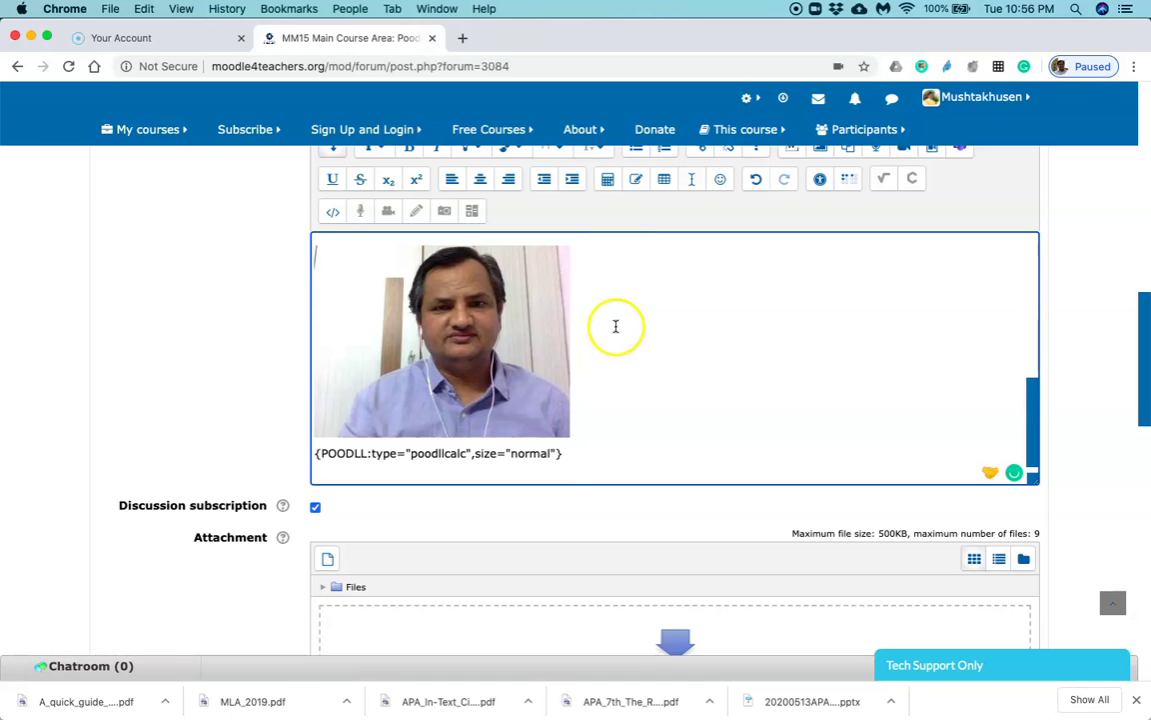
left_click(472, 213)
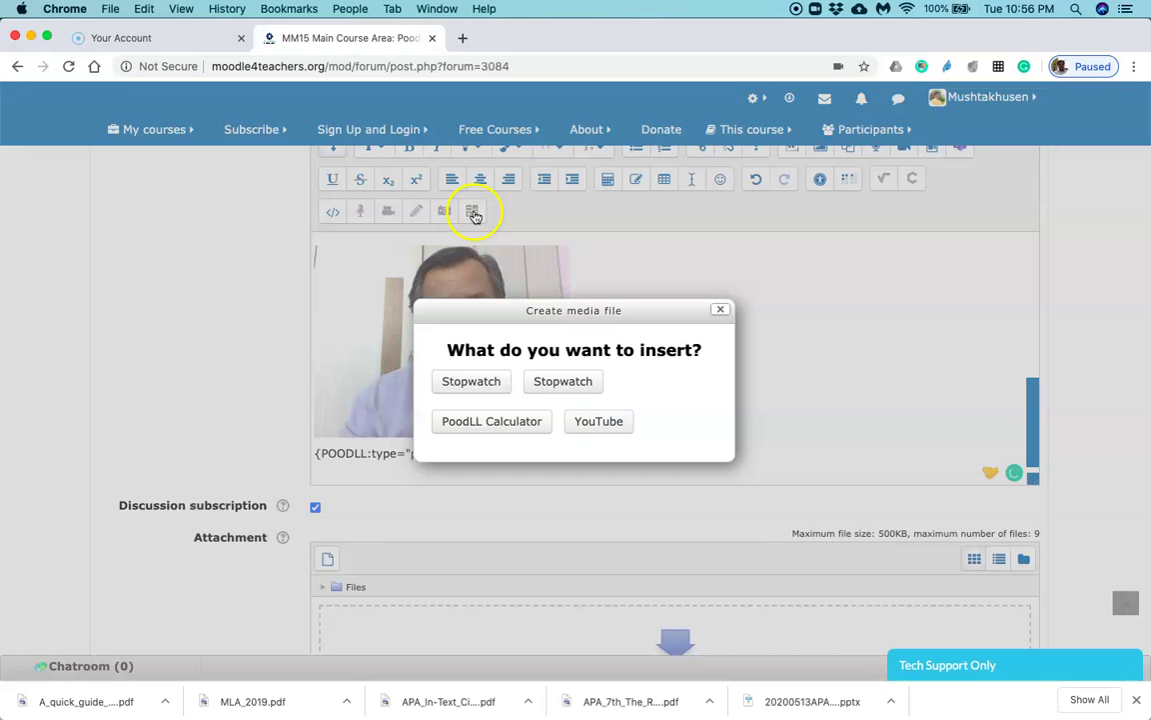
left_click(492, 388)
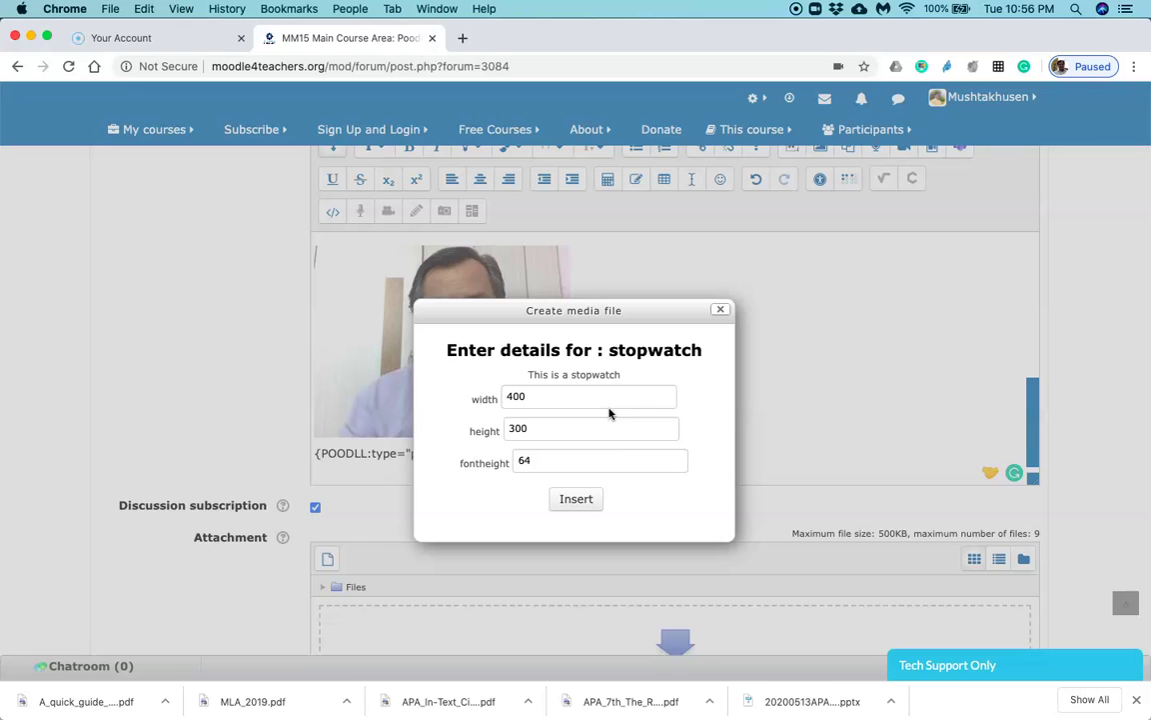
left_click(601, 465)
left_click(565, 460)
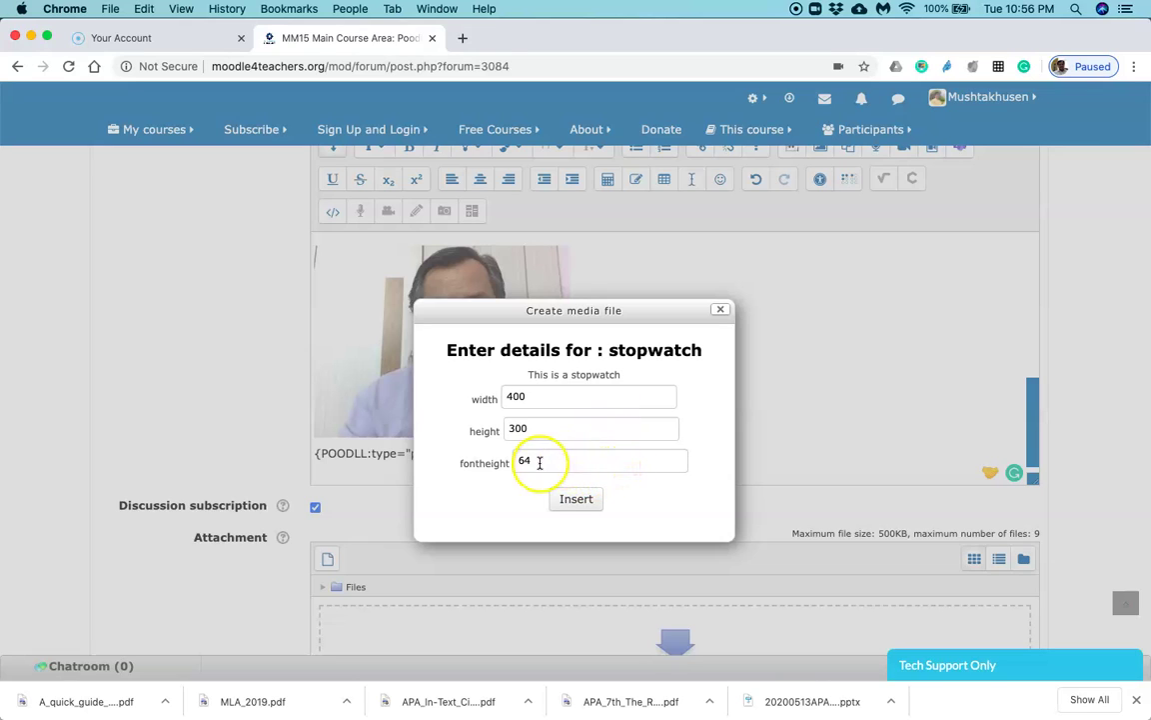
left_click(579, 511)
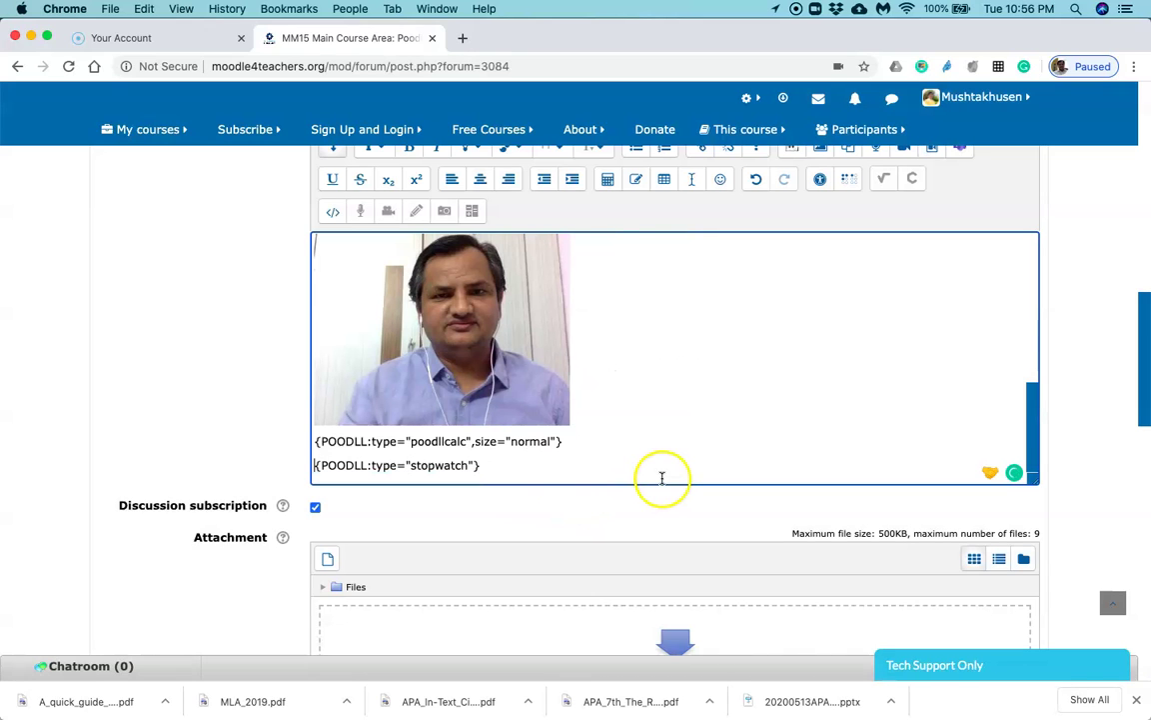
left_click(537, 473)
scroll(520, 469, "down", 1)
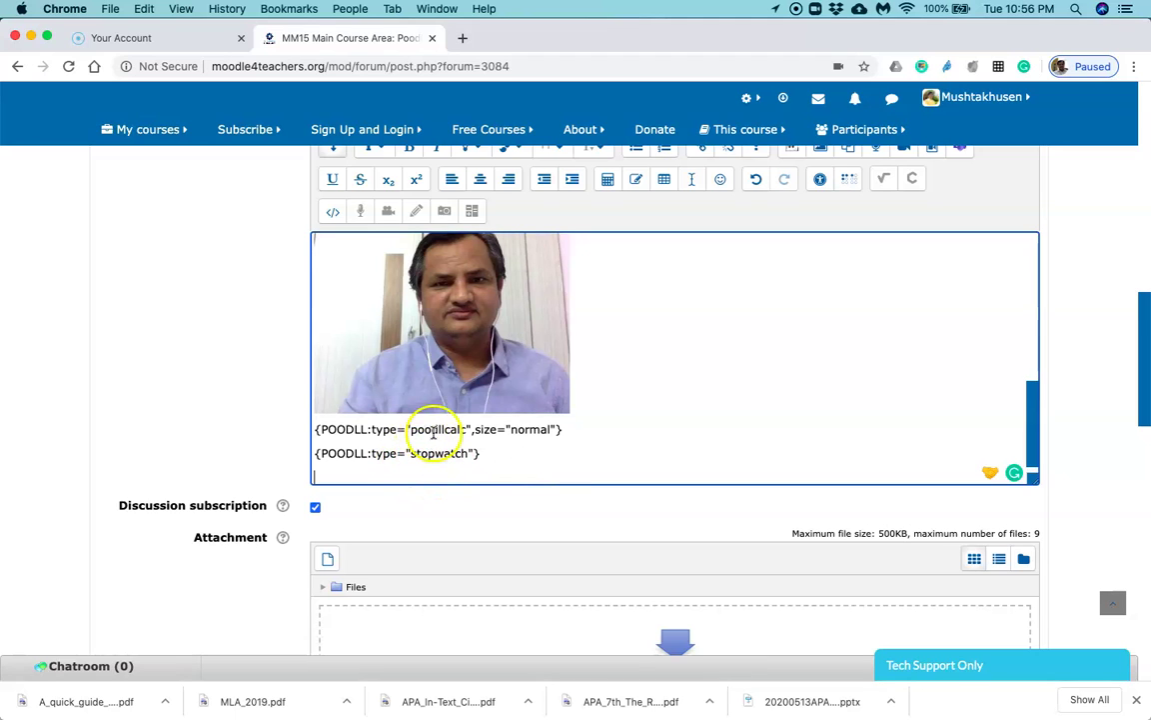
- Examine the YouTube widget's width, height and file name settings and close them without inserting it
scroll(640, 429, "up", 2)
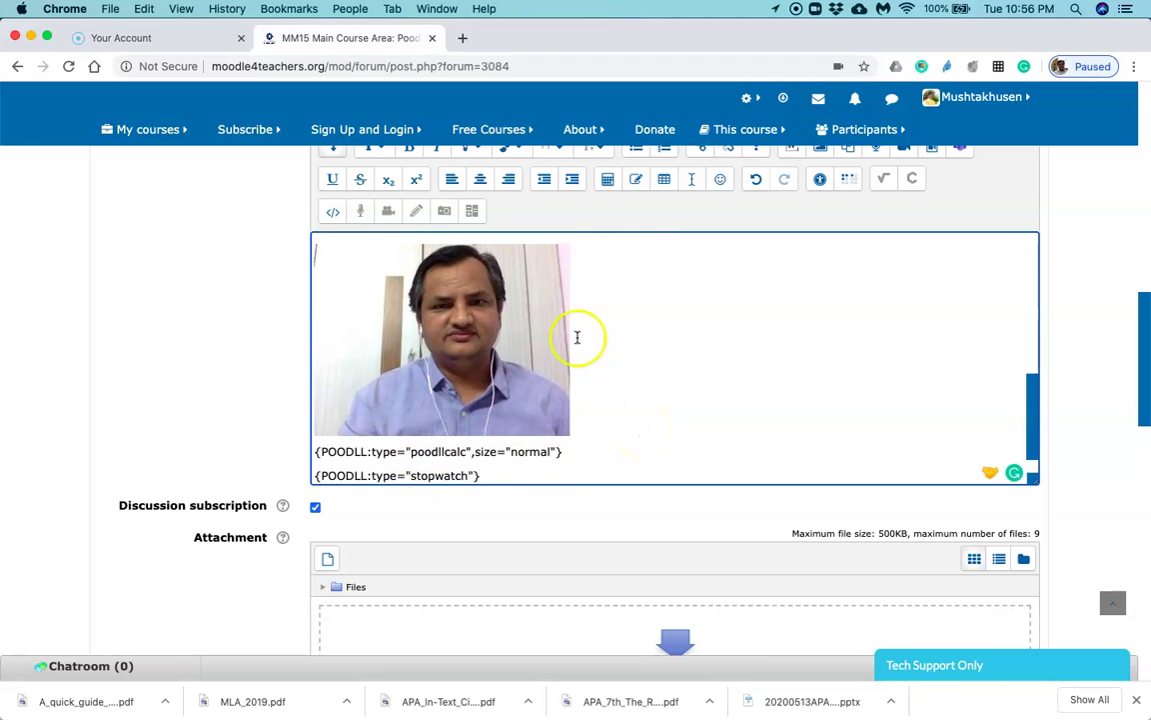
left_click(474, 212)
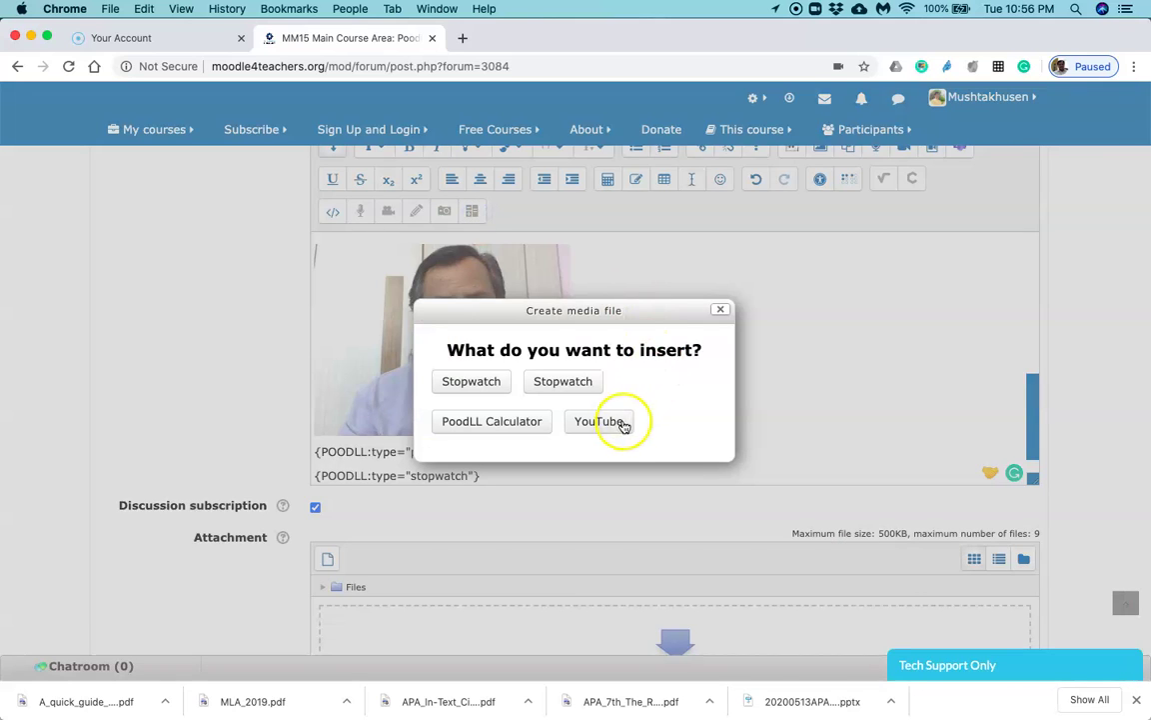
left_click(600, 422)
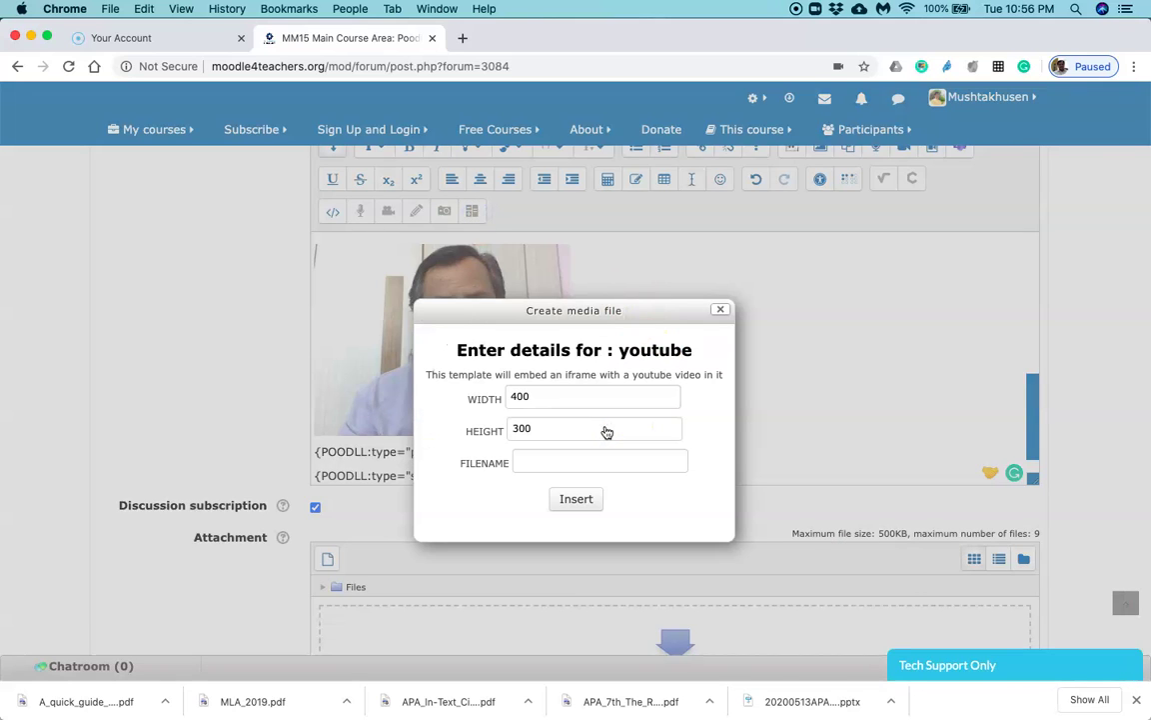
left_click(551, 459)
left_click(720, 311)
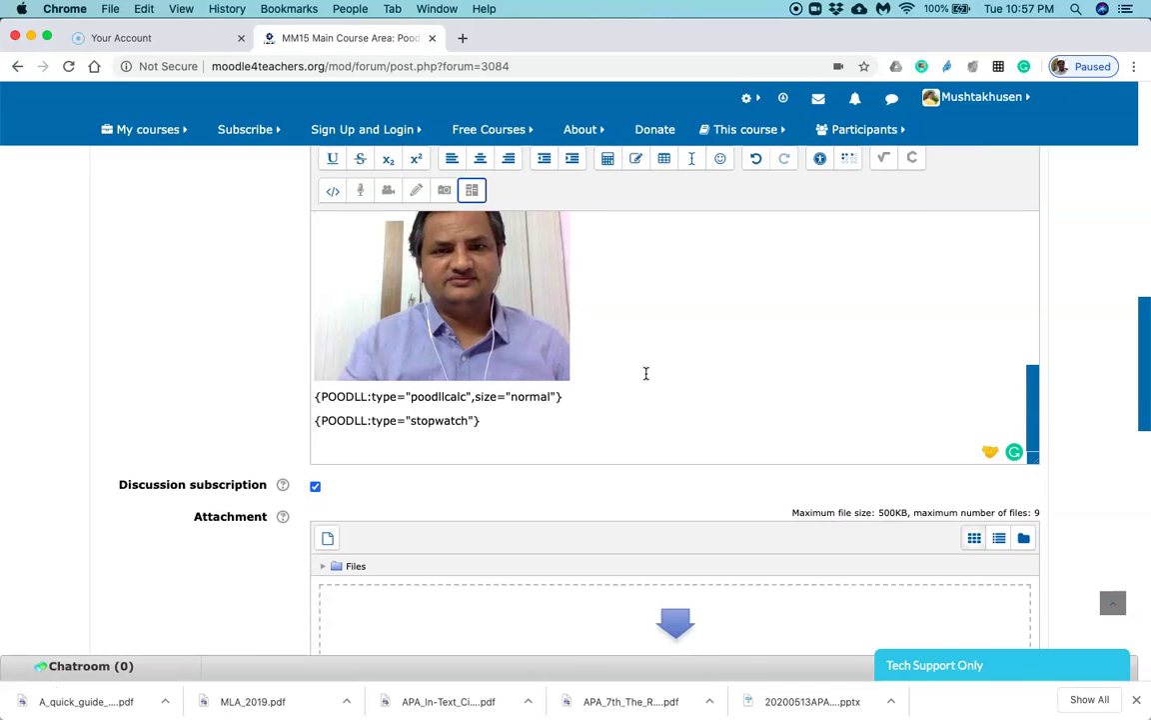
left_click(647, 390)
scroll(647, 389, "up", 2)
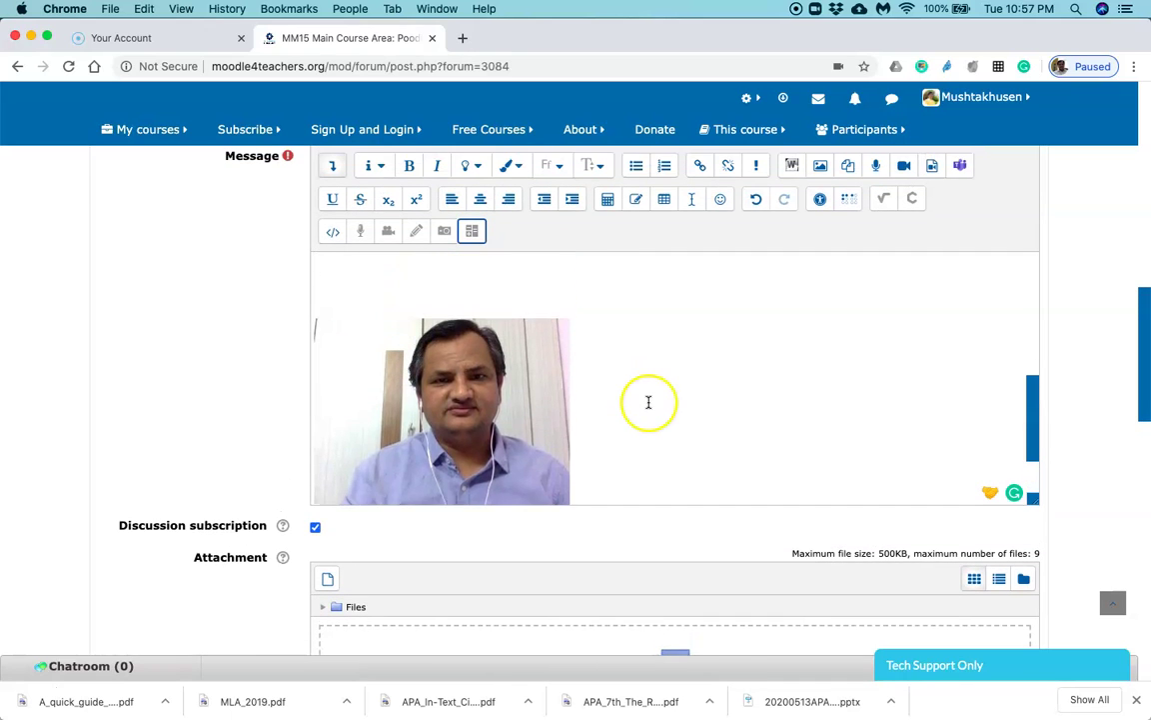
scroll(648, 402, "down", 1)
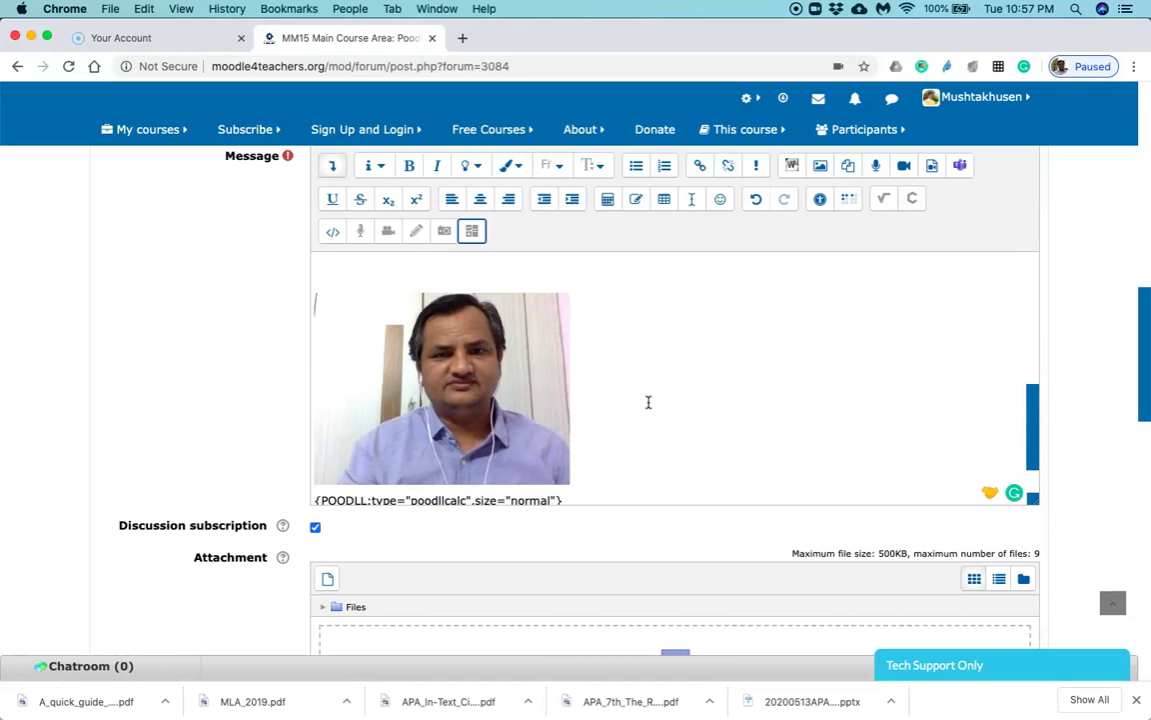
scroll(647, 402, "down", 1)
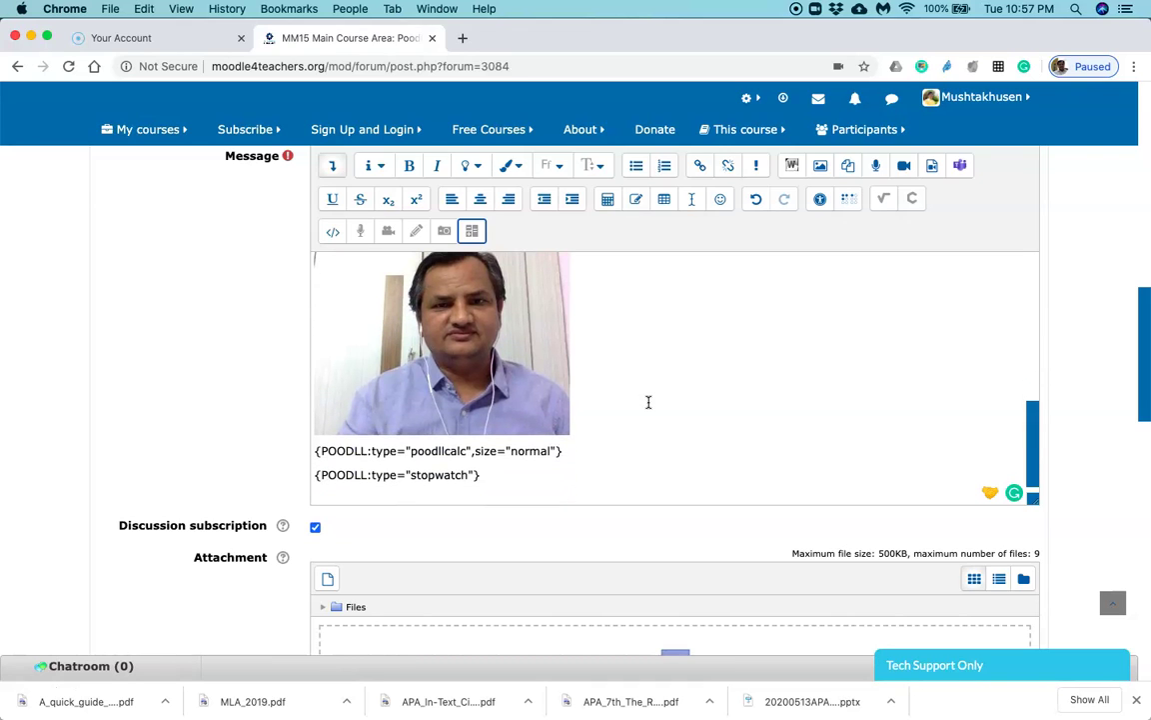